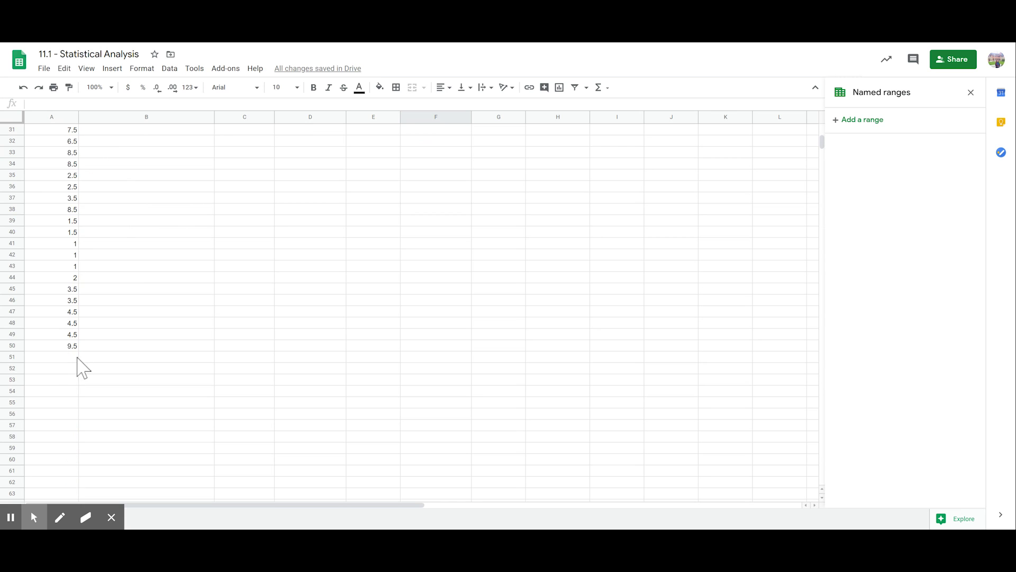
Create a named range called Dataset covering all of column A.
{"action": "scroll", "coordinate": [53, 313], "scroll_direction": "up", "scroll_amount": 10}
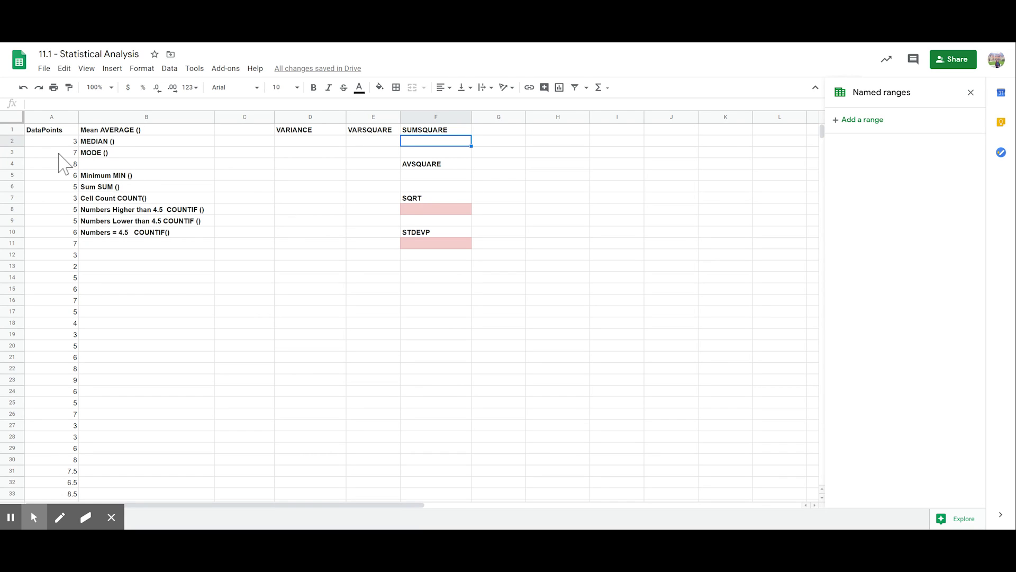
{"action": "left_click", "coordinate": [47, 116]}
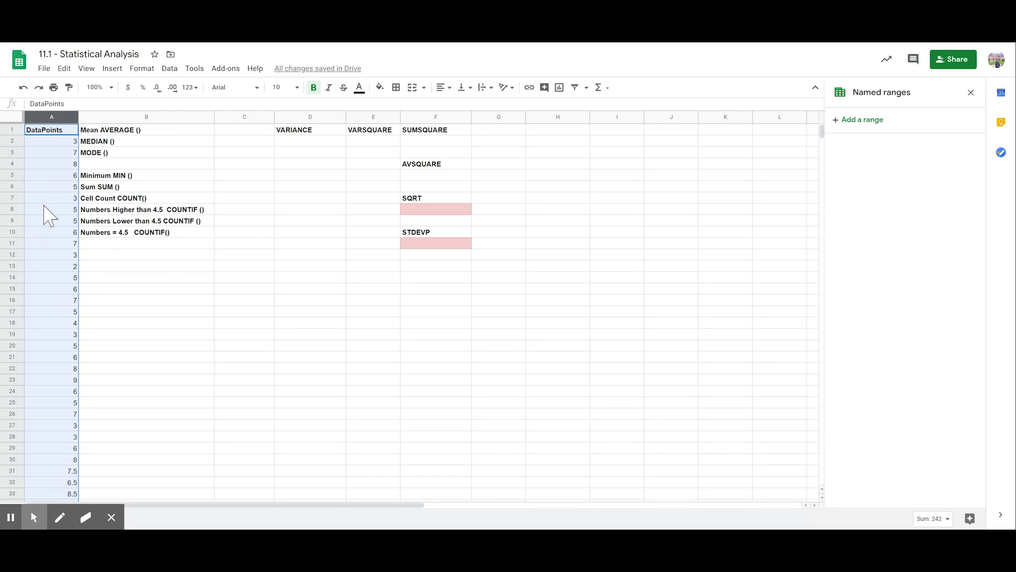
{"action": "left_click", "coordinate": [170, 68]}
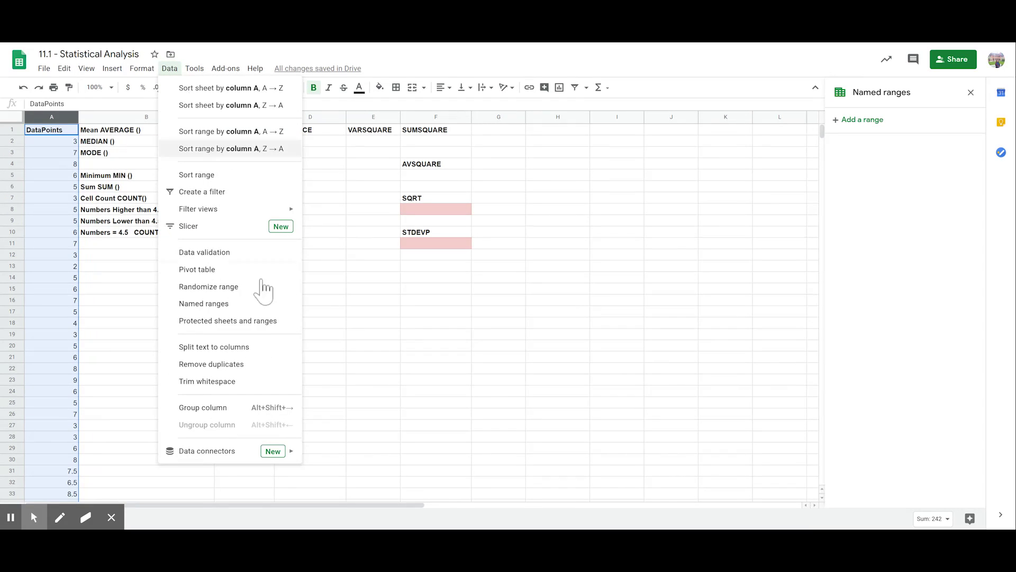
{"action": "left_click", "coordinate": [277, 306]}
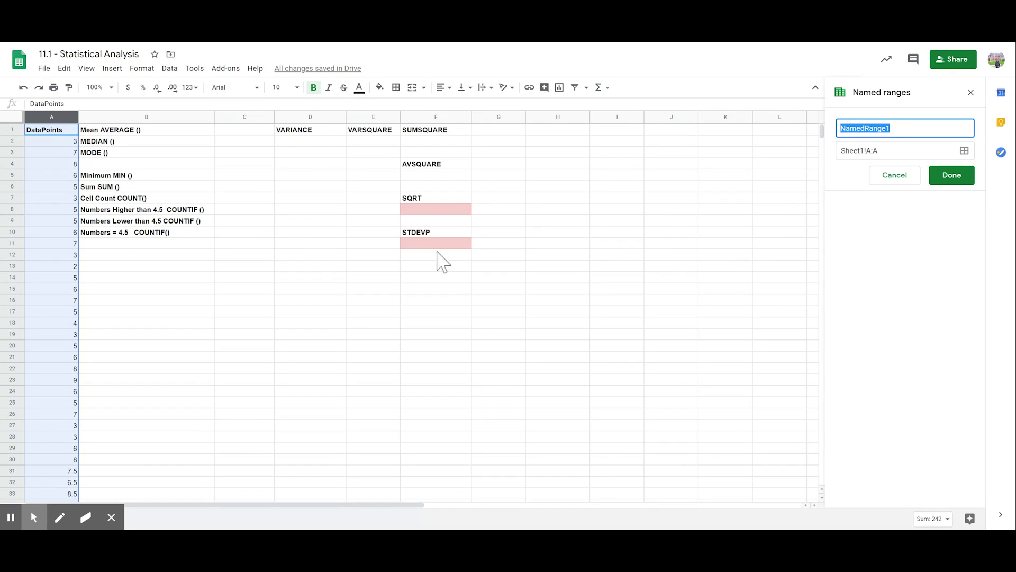
{"action": "type", "text": "Dataset"}
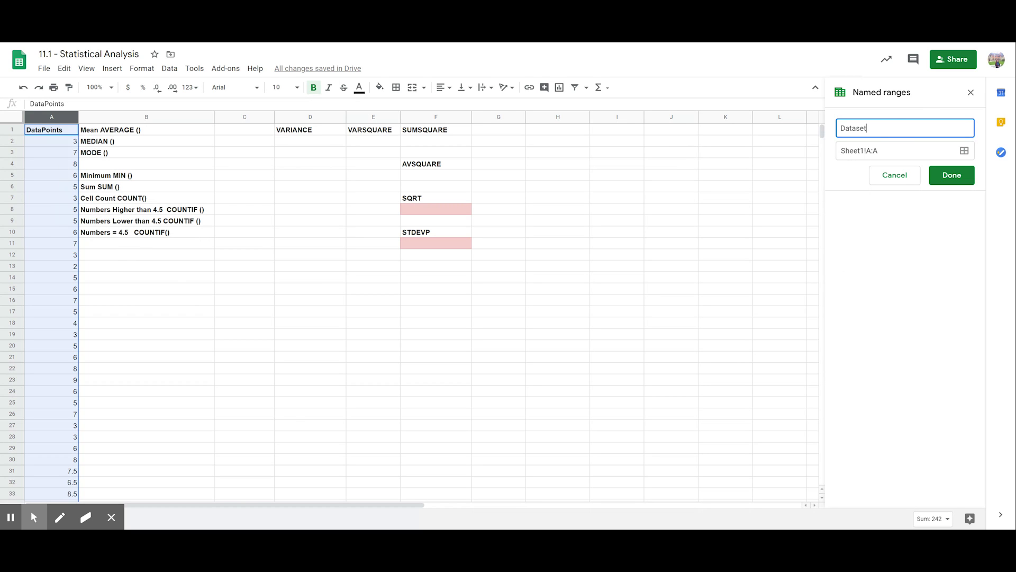
{"action": "key", "text": "Return"}
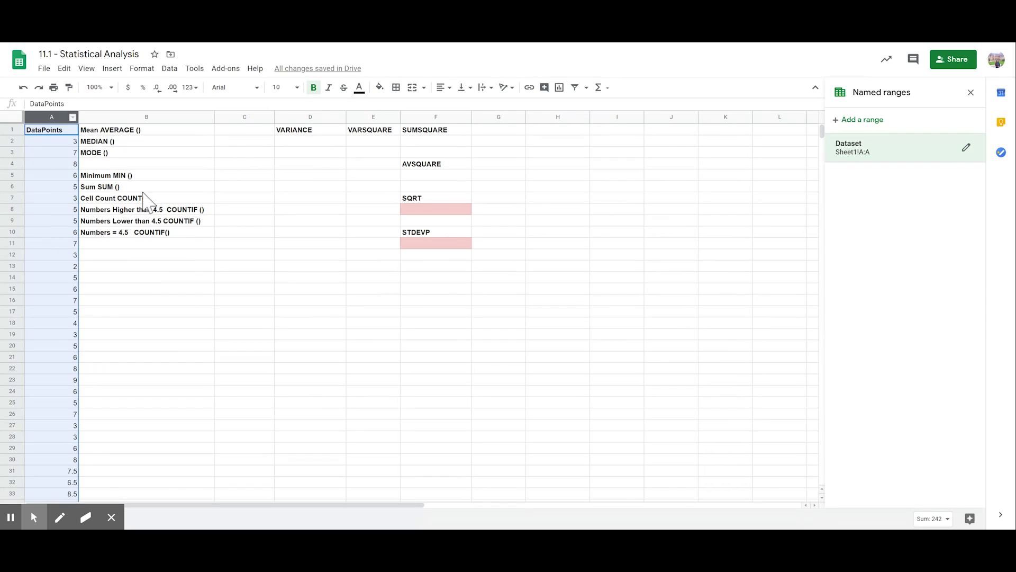
Calculate the mean of the data points in C1 with the formula =AVERAGE(Dataset).
{"action": "left_click", "coordinate": [151, 132]}
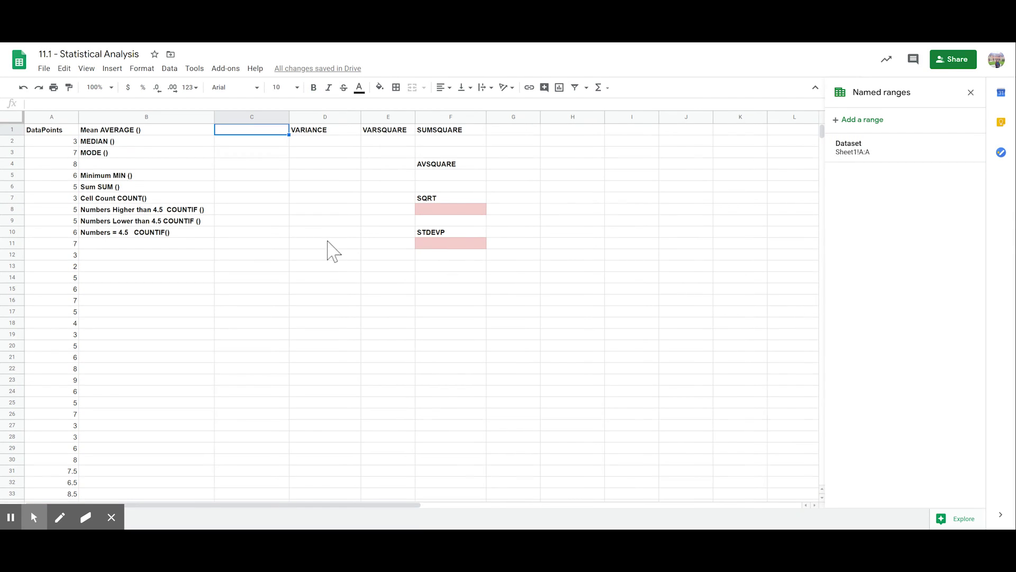
{"action": "type", "text": "="}
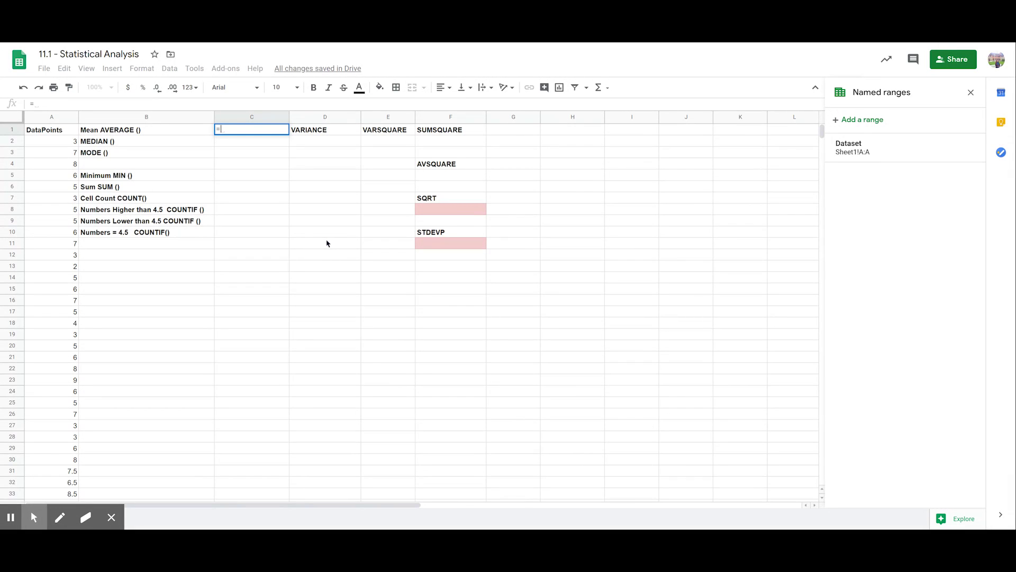
{"action": "type", "text": "AVERAGE"}
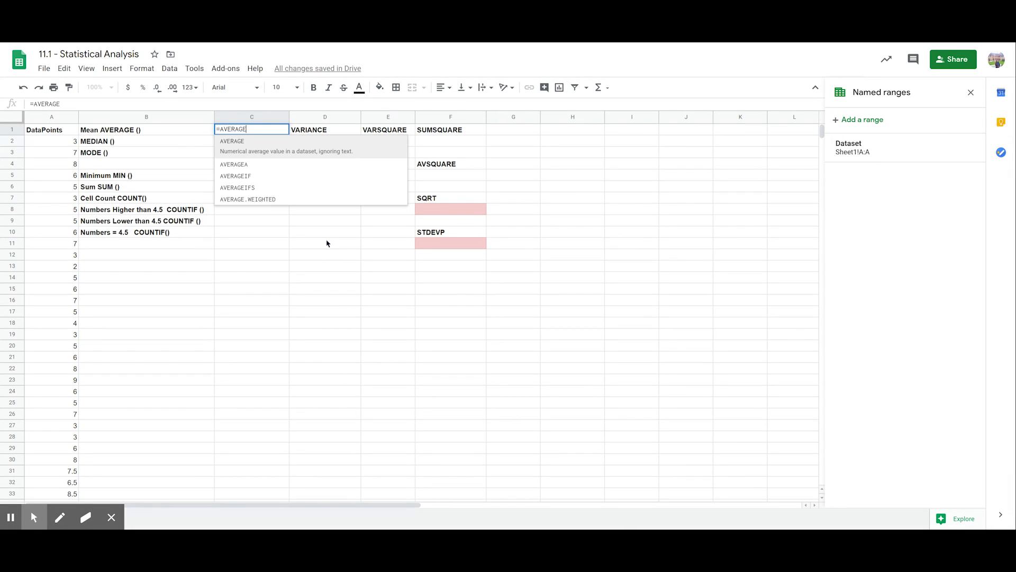
{"action": "type", "text": "("}
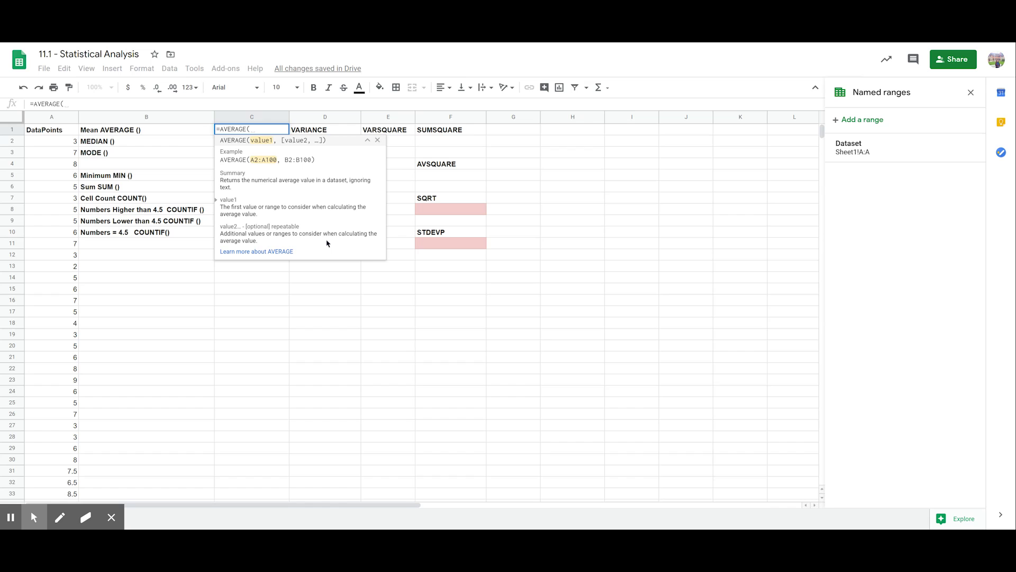
{"action": "type", "text": "D"}
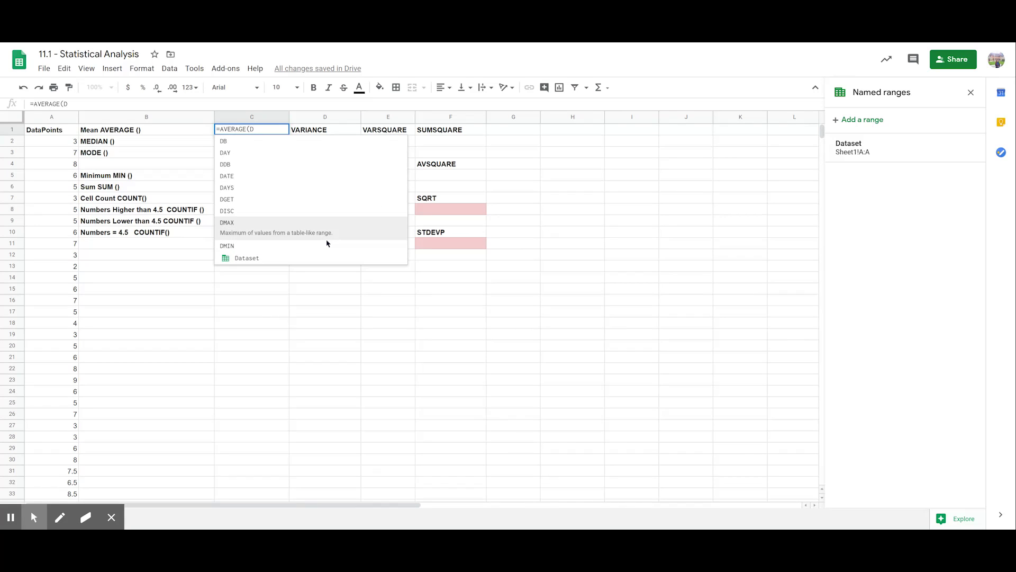
{"action": "type", "text": "ataset"}
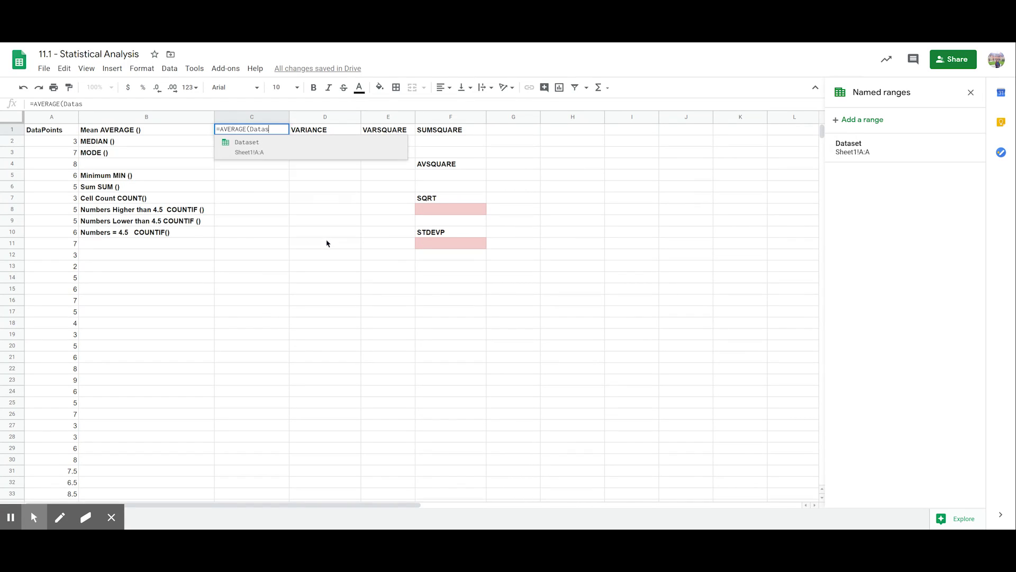
{"action": "left_click", "coordinate": [266, 157]}
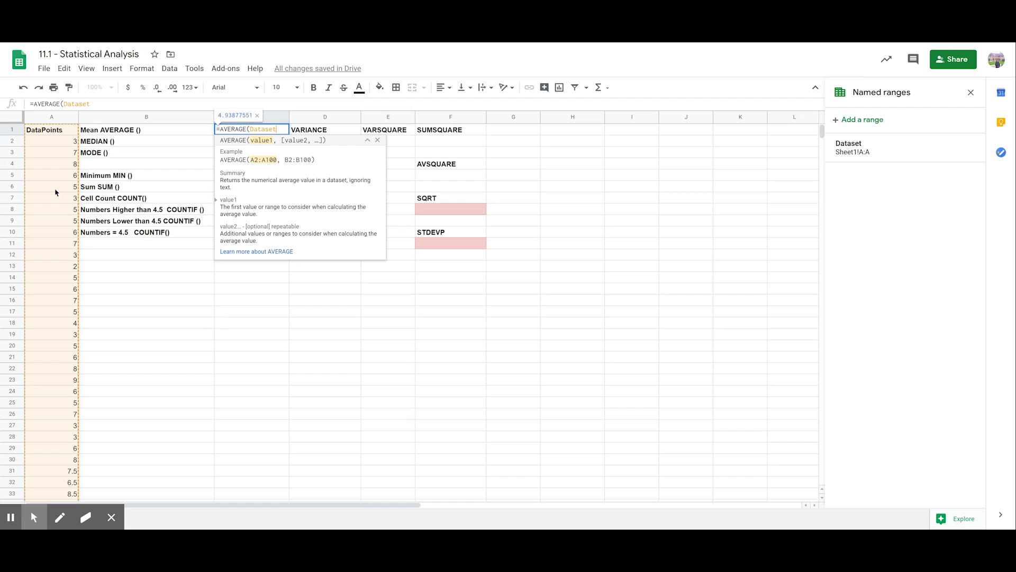
{"action": "type", "text": ")"}
{"action": "left_click", "coordinate": [312, 200]}
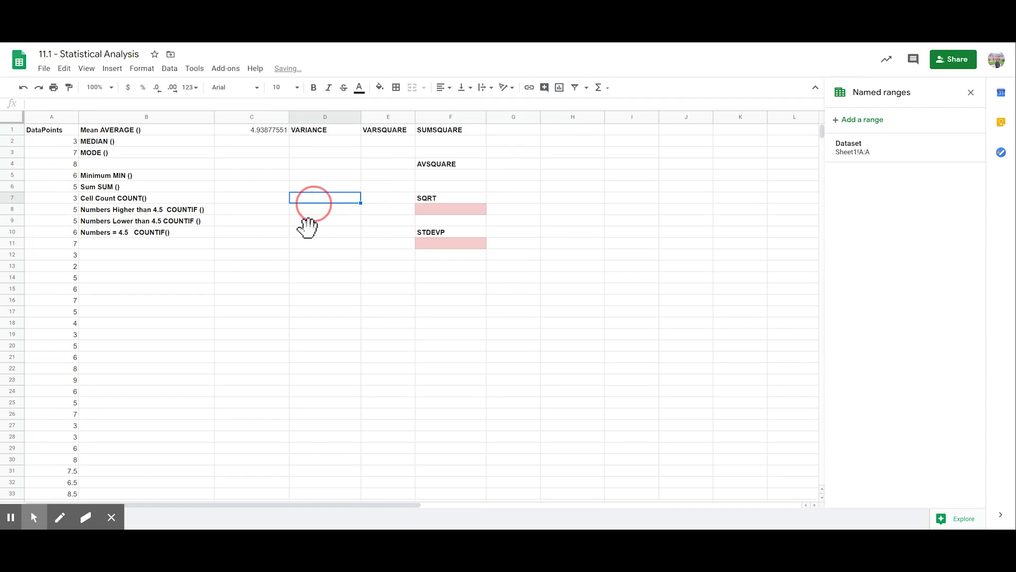
{"action": "left_click", "coordinate": [265, 133]}
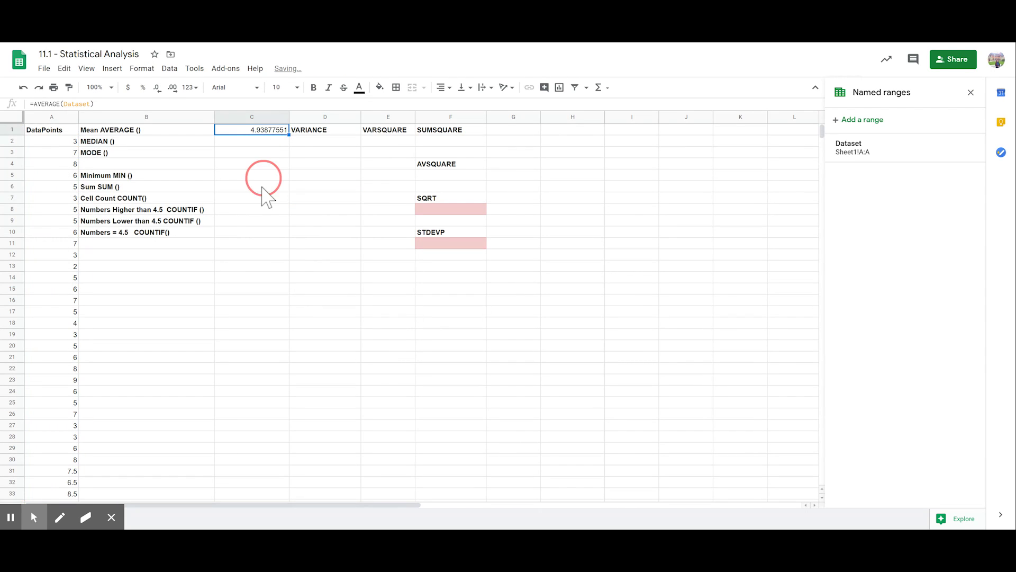
Calculate the median of the data points in C2 with =MEDIAN(Dataset).
{"action": "left_click", "coordinate": [276, 141]}
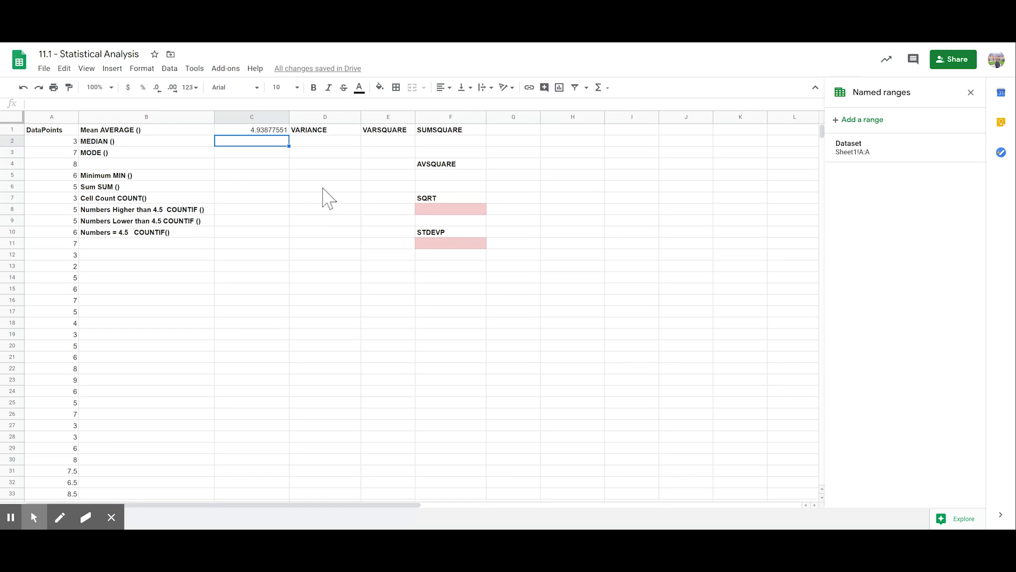
{"action": "type", "text": "="}
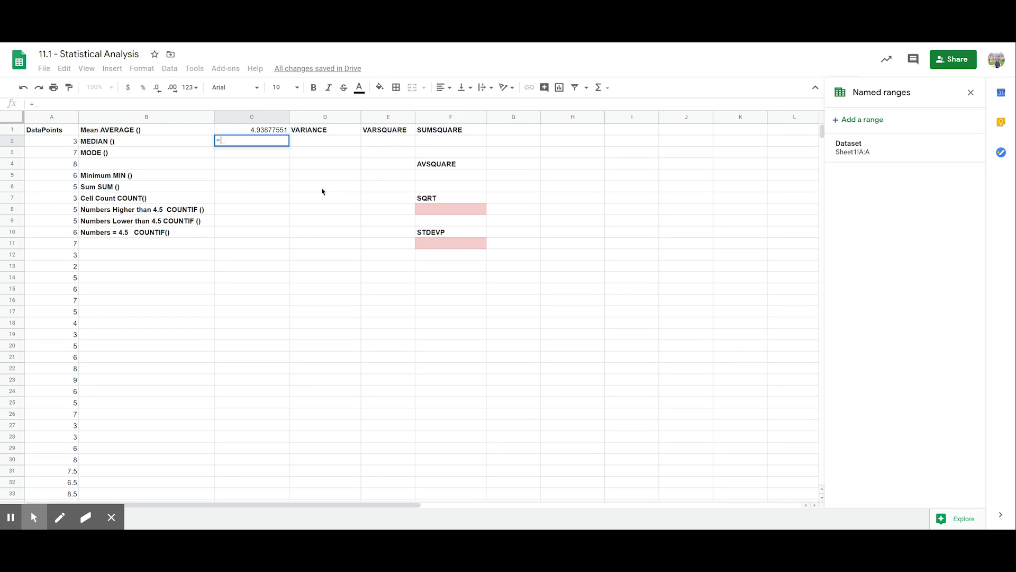
{"action": "type", "text": "MEDIAN(Dataset)"}
{"action": "key", "text": "Return"}
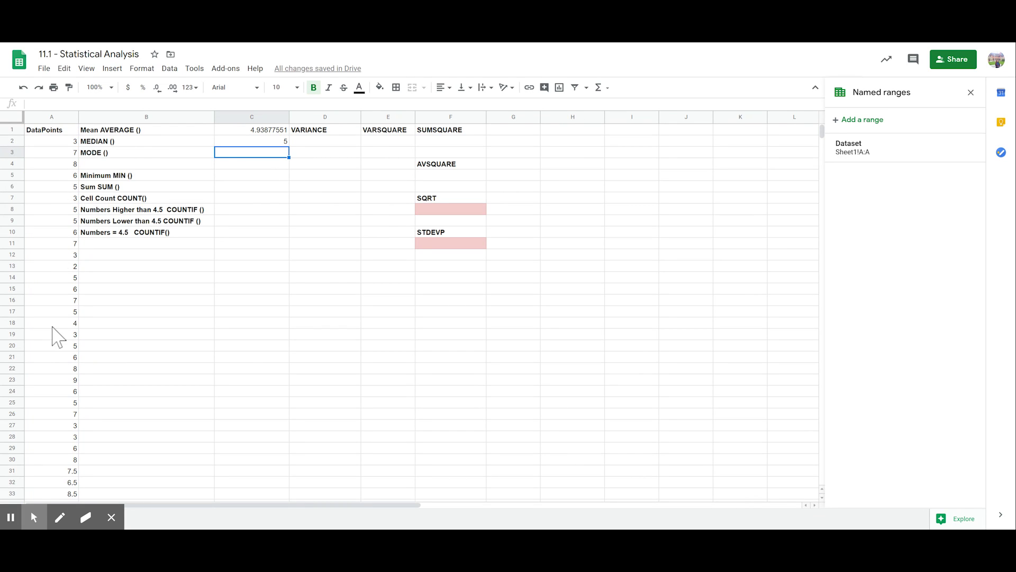
Calculate the mode of the data points in C3 with =MODE(dataset).
{"action": "type", "text": "="}
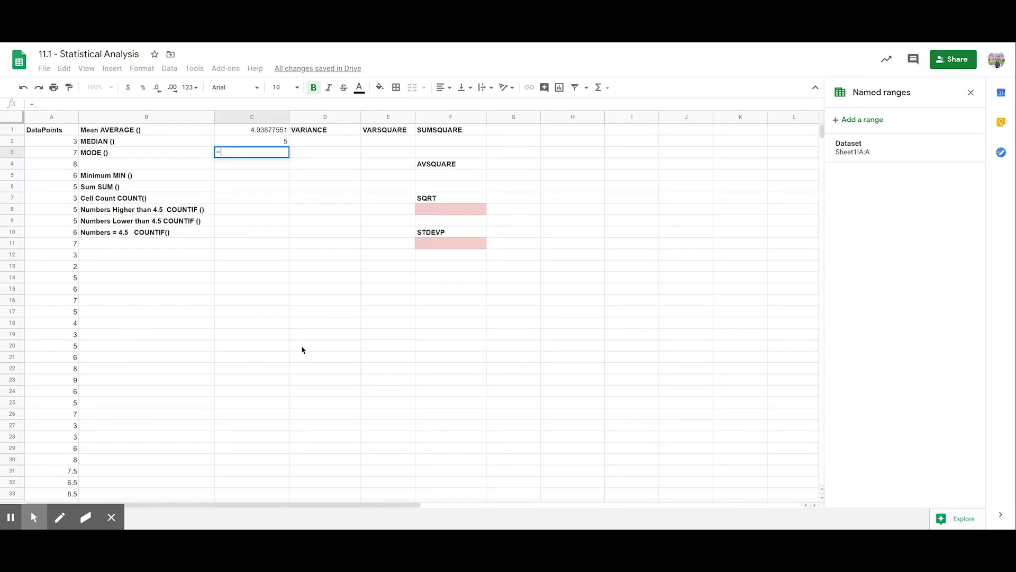
{"action": "type", "text": "MODE(dataset"}
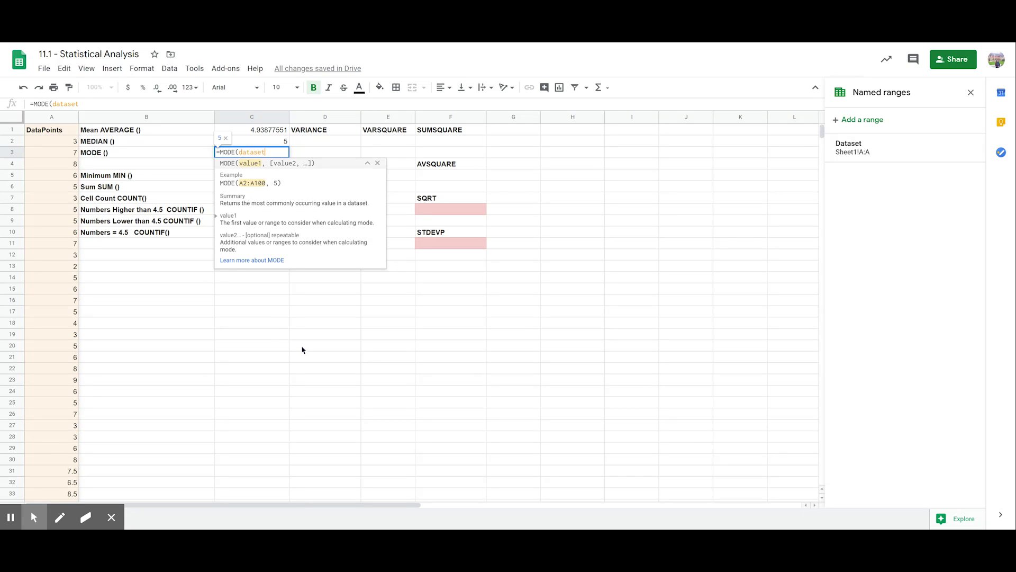
{"action": "type", "text": ")"}
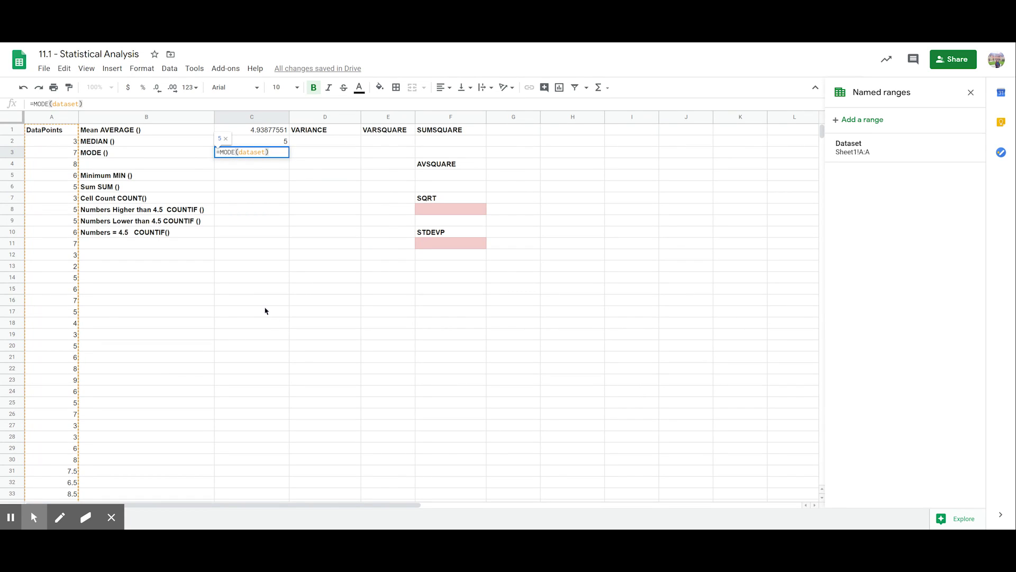
{"action": "key", "text": "Return"}
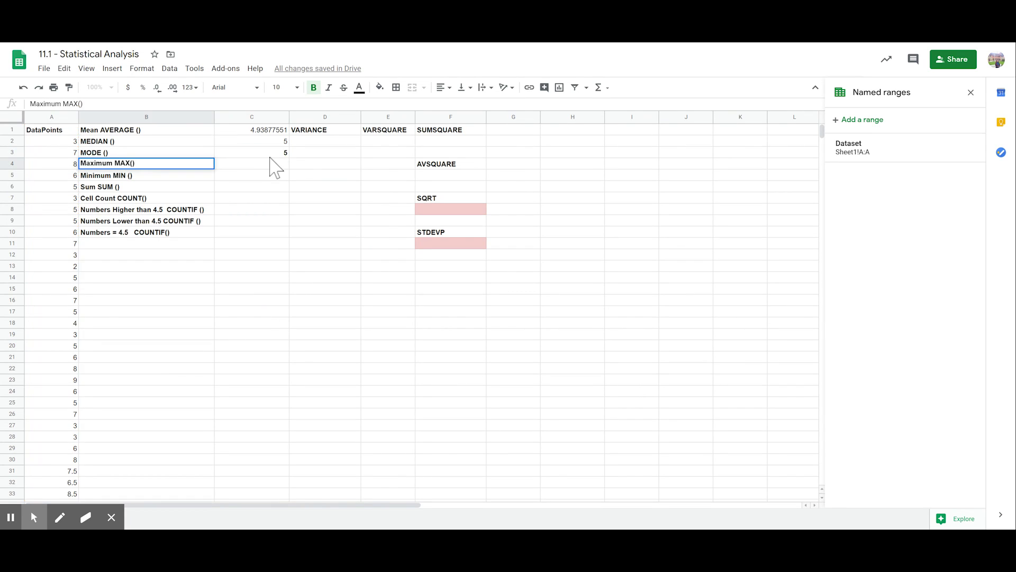
Label B4 "Maximum MAX()", and calculate the maximum in C4 with =MAX(dataset) and the minimum of the data points in C5.
{"action": "key", "text": "Tab"}
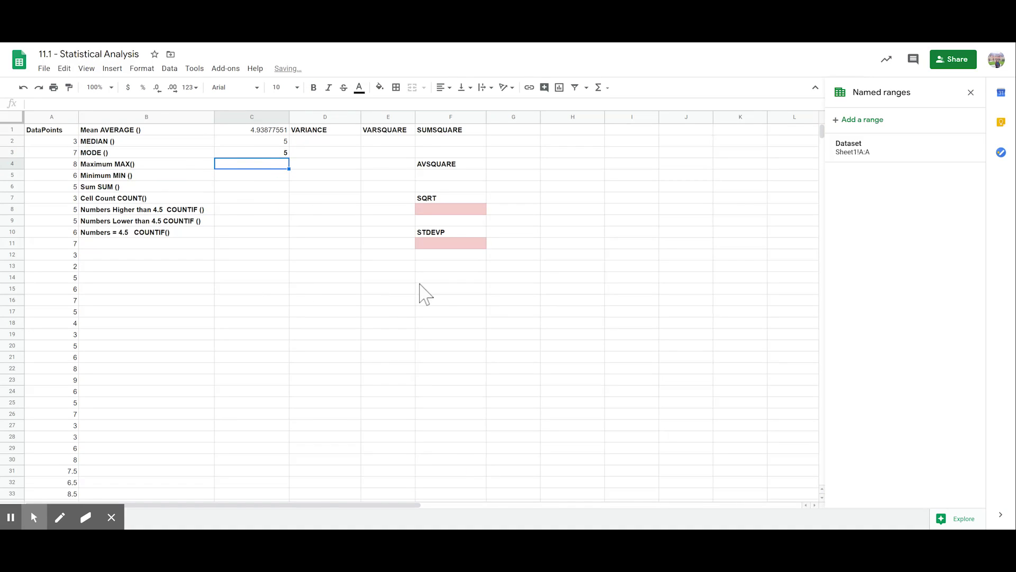
{"action": "type", "text": "=MAX(dataset)"}
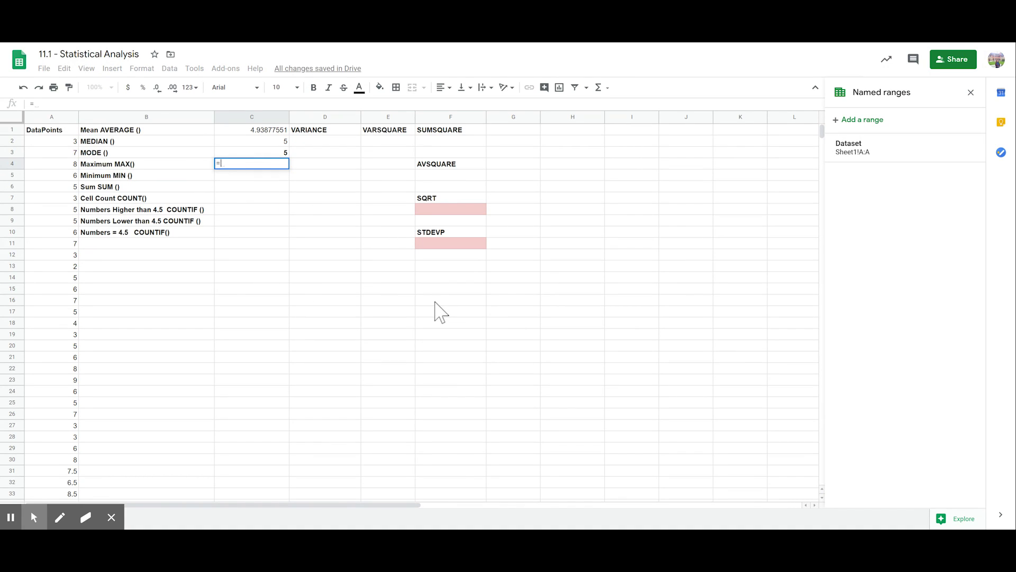
{"action": "key", "text": "Return"}
{"action": "left_click", "coordinate": [259, 185]}
{"action": "left_click", "coordinate": [271, 177]}
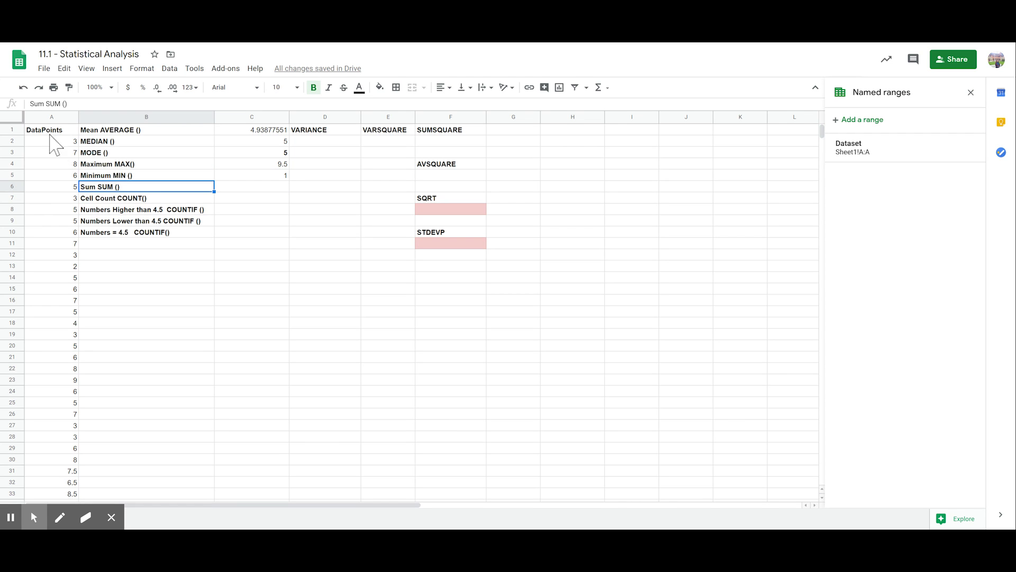
Calculate the sum of the data points in C6 and their cell count in C7 with =COUNT(Dataset).
{"action": "left_click", "coordinate": [52, 117]}
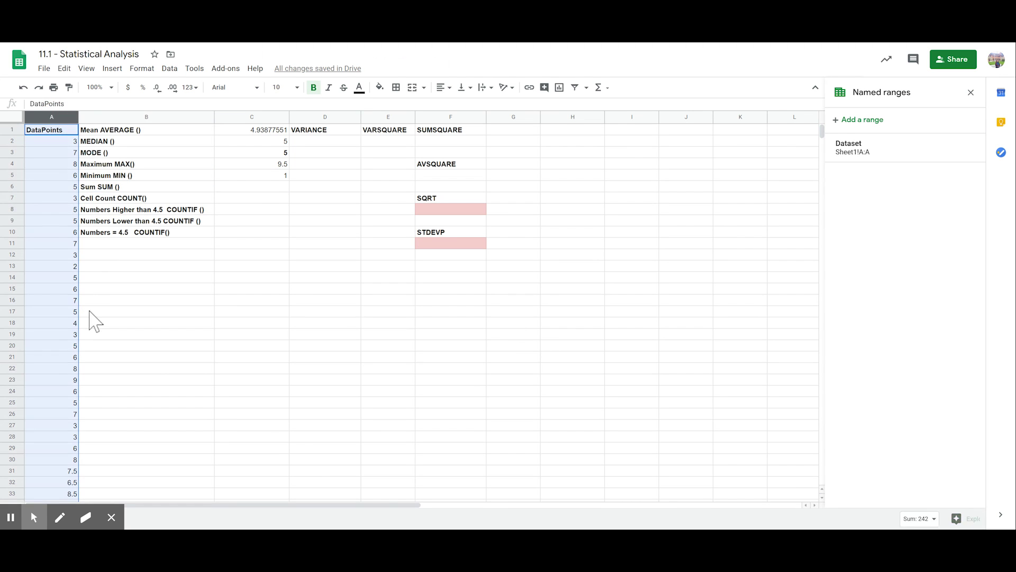
{"action": "left_click", "coordinate": [267, 197]}
{"action": "type", "text": "="}
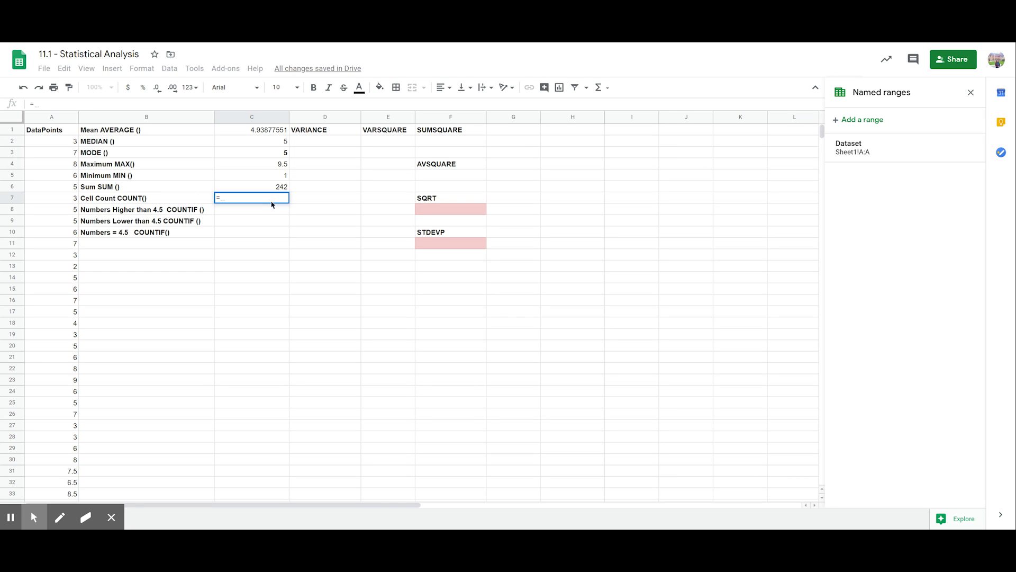
{"action": "type", "text": "COUNT(Dataset)"}
{"action": "key", "text": "Return"}
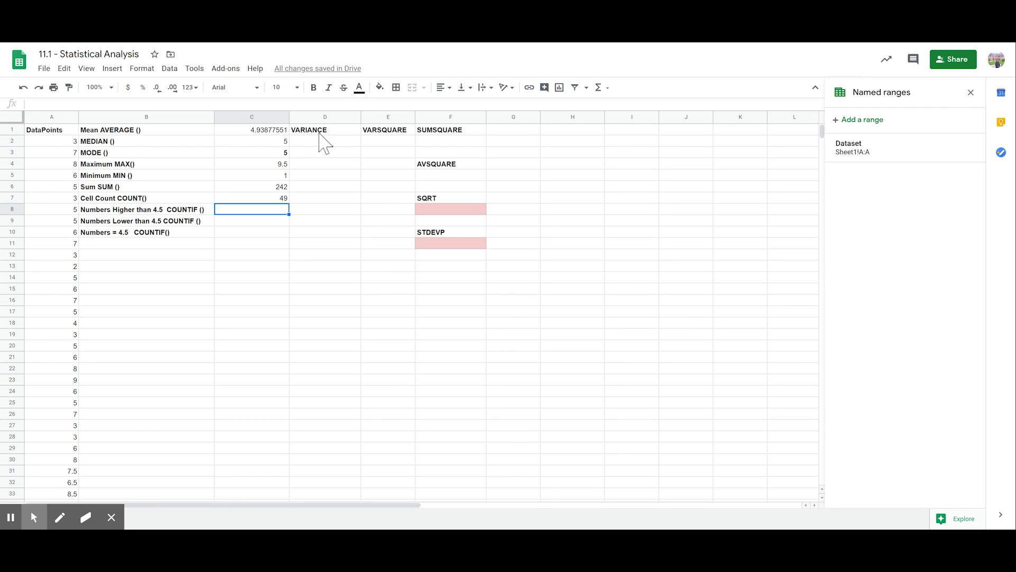
Count the data points higher than 4.5 in C8 with =COUNTIF(Dataset,">4.5").
{"action": "left_click_drag", "start_coordinate": [821, 132], "coordinate": [823, 152]}
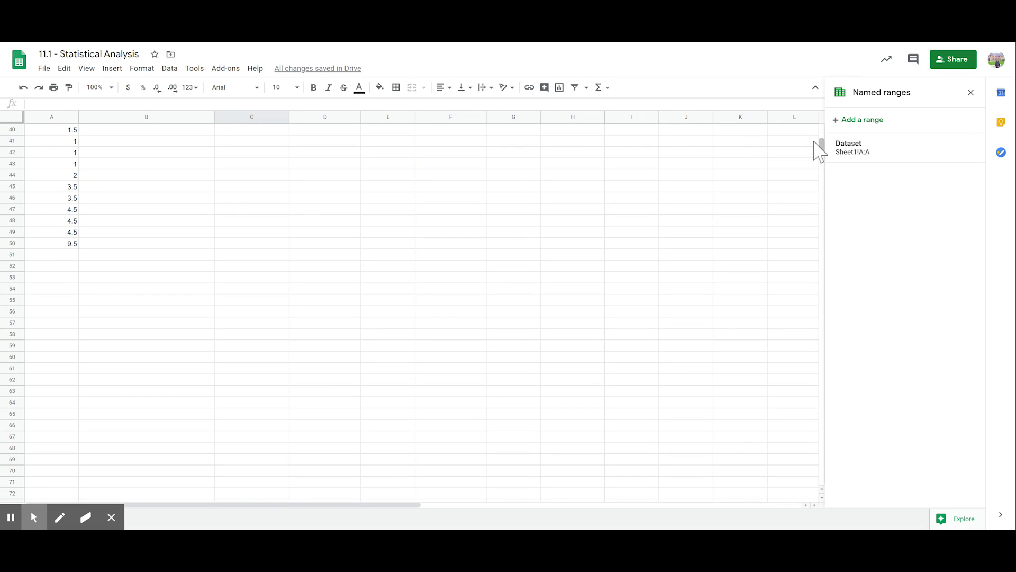
{"action": "left_click_drag", "start_coordinate": [823, 154], "coordinate": [821, 127]}
{"action": "type", "text": "=COUNTIF("}
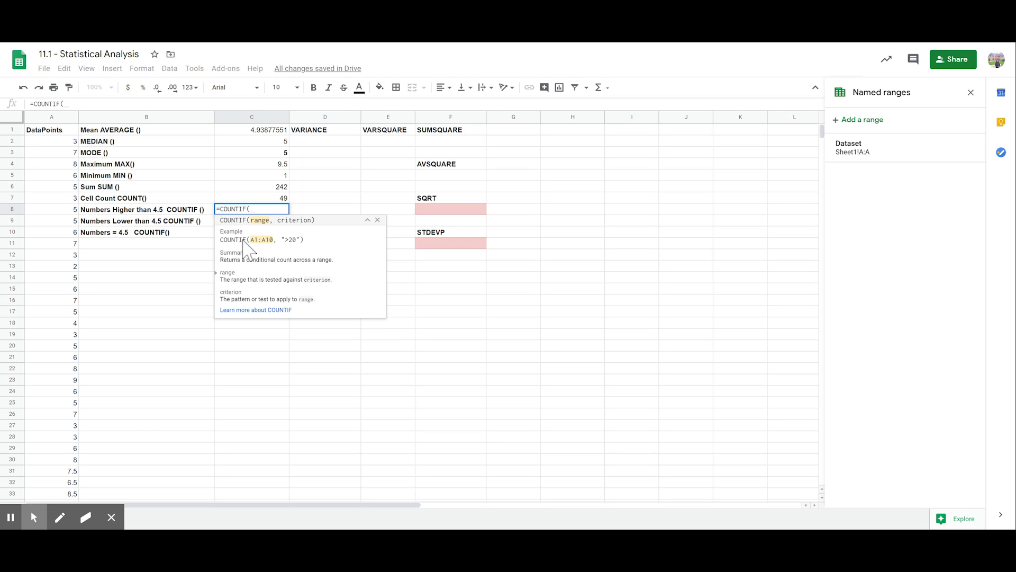
{"action": "type", "text": "Dataset,"}
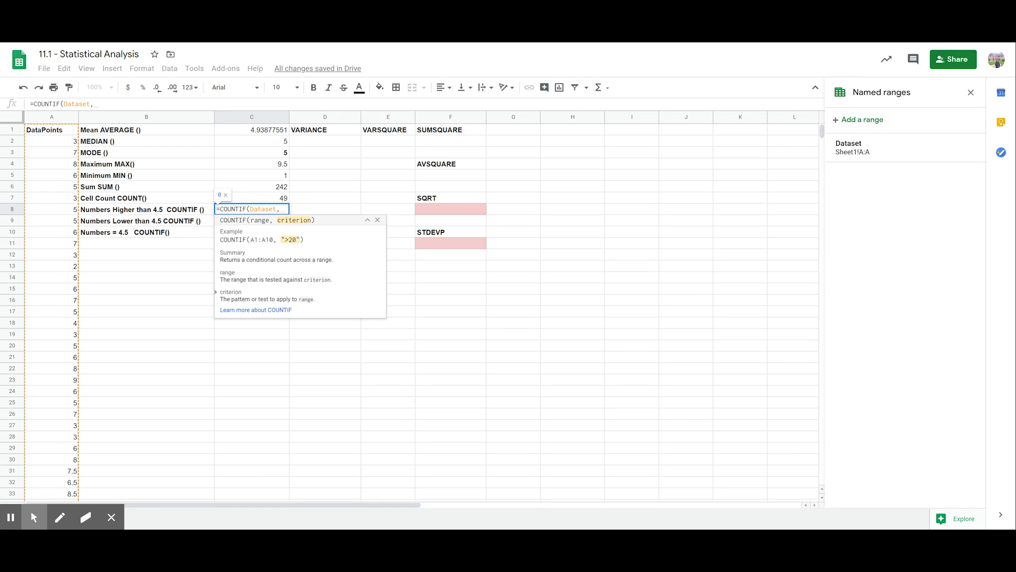
{"action": "type", "text": "\""}
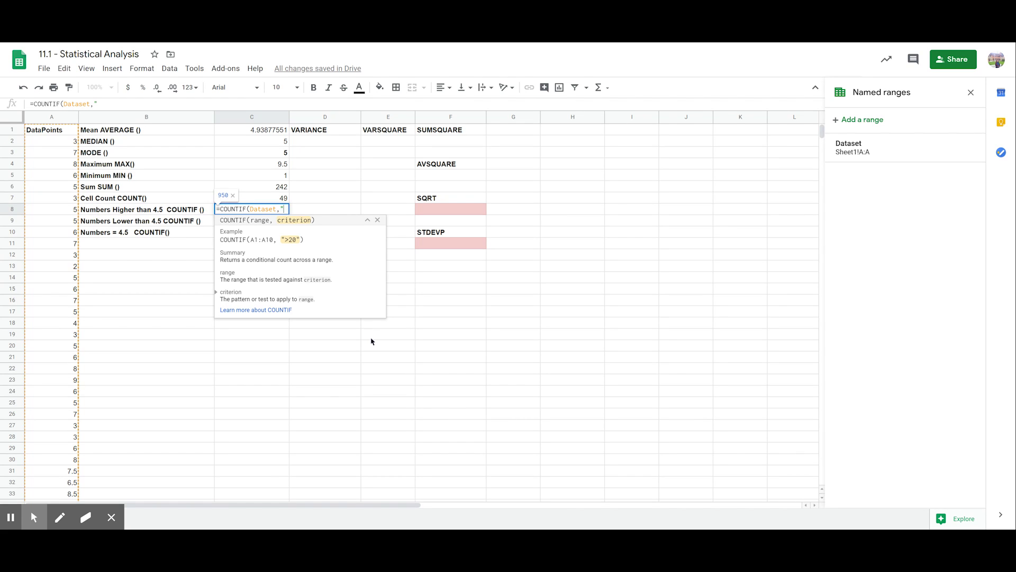
{"action": "type", "text": ">4.5\")"}
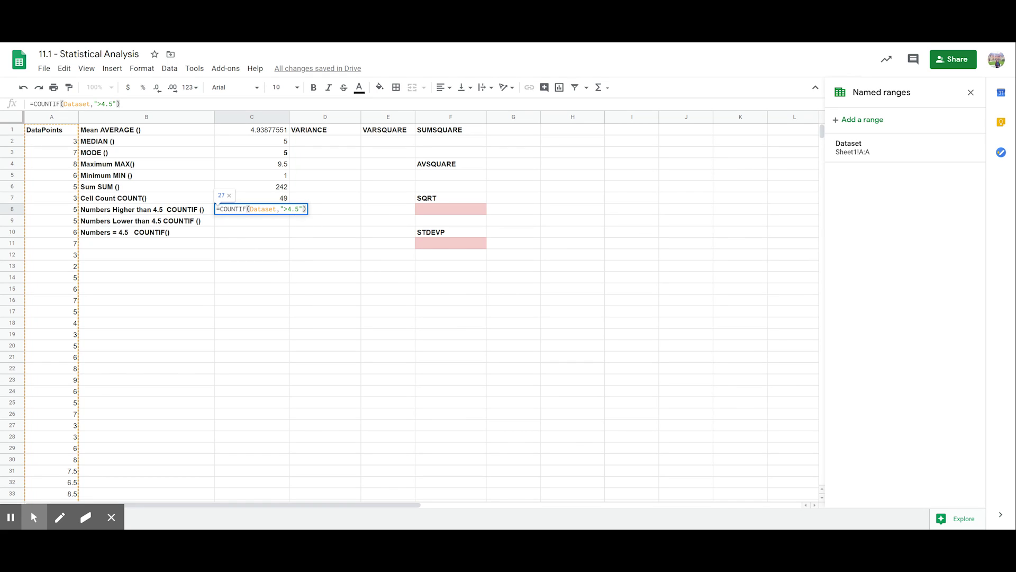
{"action": "key", "text": "Return"}
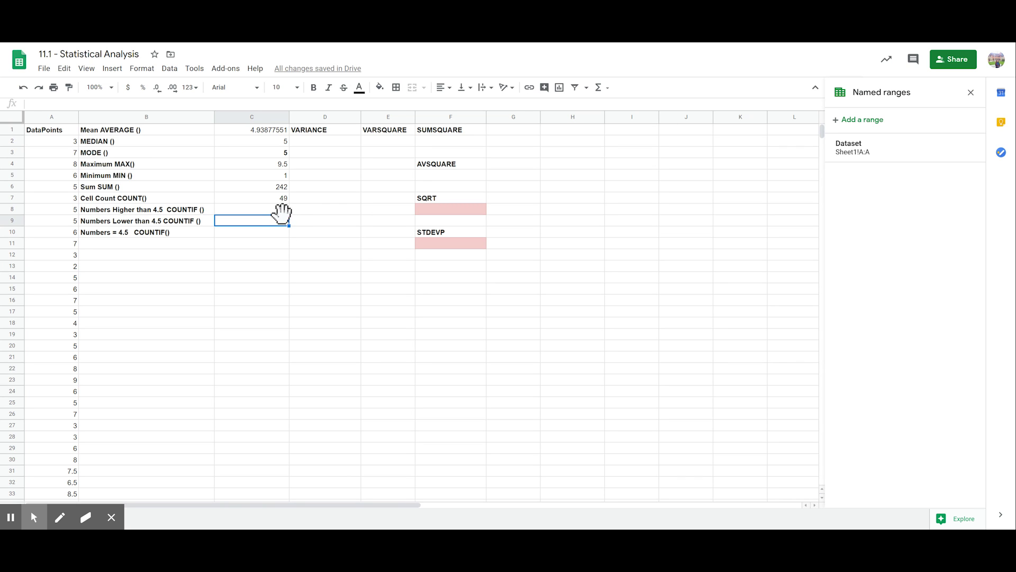
Count the data points lower than 4.5 in C9 with COUNTIF.
{"action": "type", "text": "="}
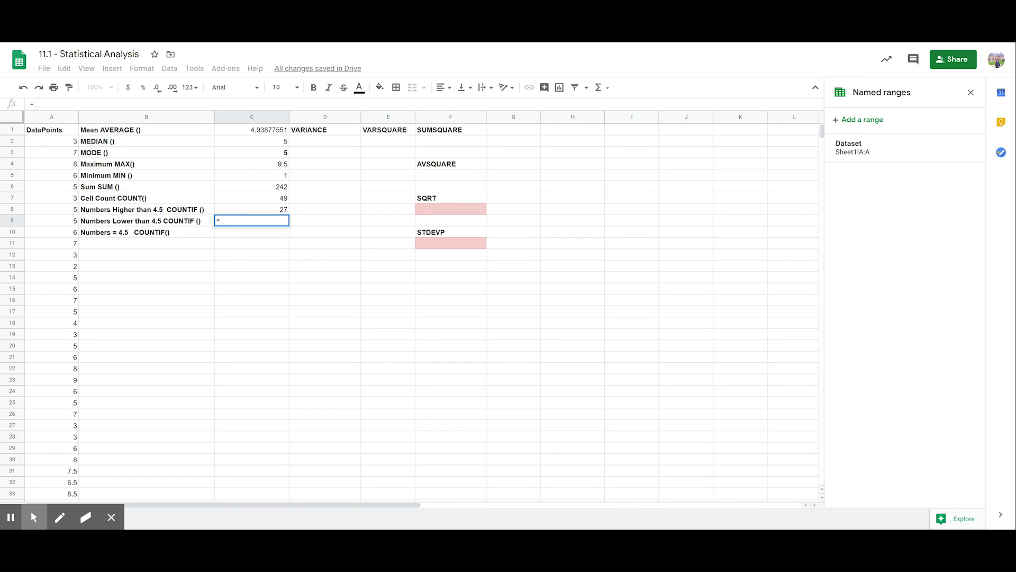
{"action": "type", "text": "COUNTI"}
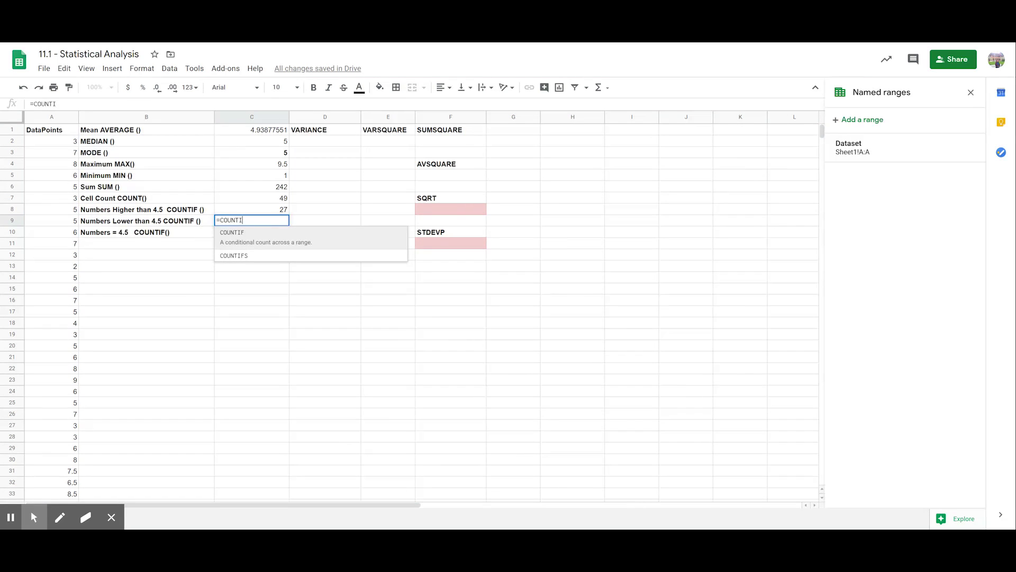
{"action": "type", "text": "F("}
{"action": "key", "text": "Escape"}
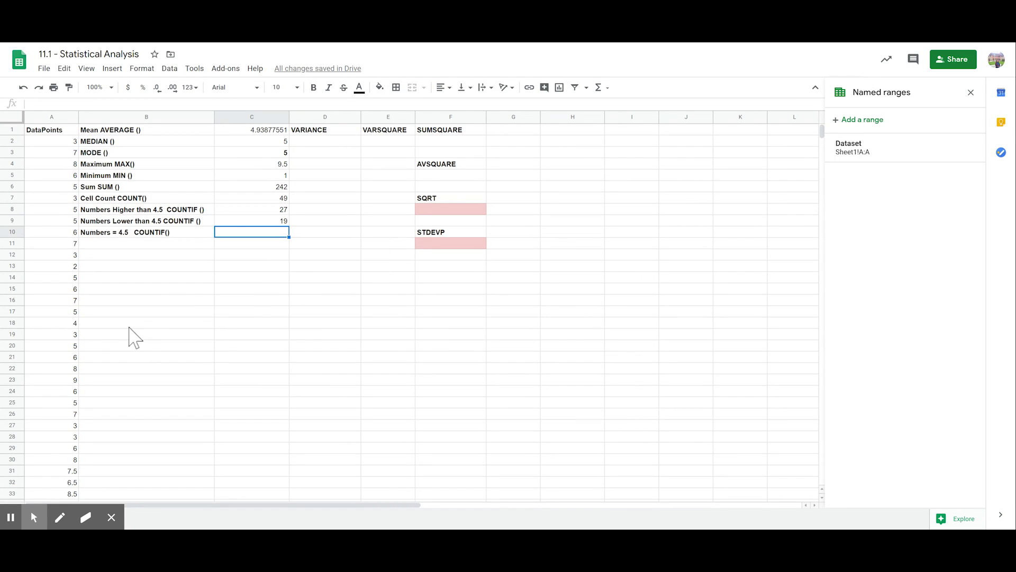
Count the data points equal to 4.5 in C10 with =COUNTIF(Dataset,"=4.5").
{"action": "scroll", "coordinate": [106, 333], "scroll_direction": "down", "scroll_amount": 3}
{"action": "scroll", "coordinate": [85, 331], "scroll_direction": "down", "scroll_amount": 3}
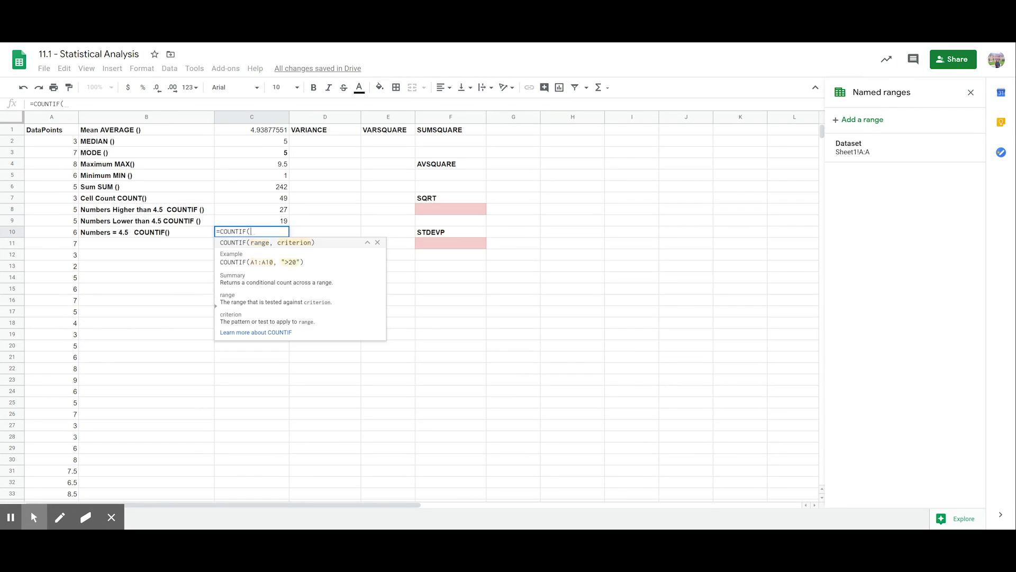
{"action": "type", "text": "Dataset,"}
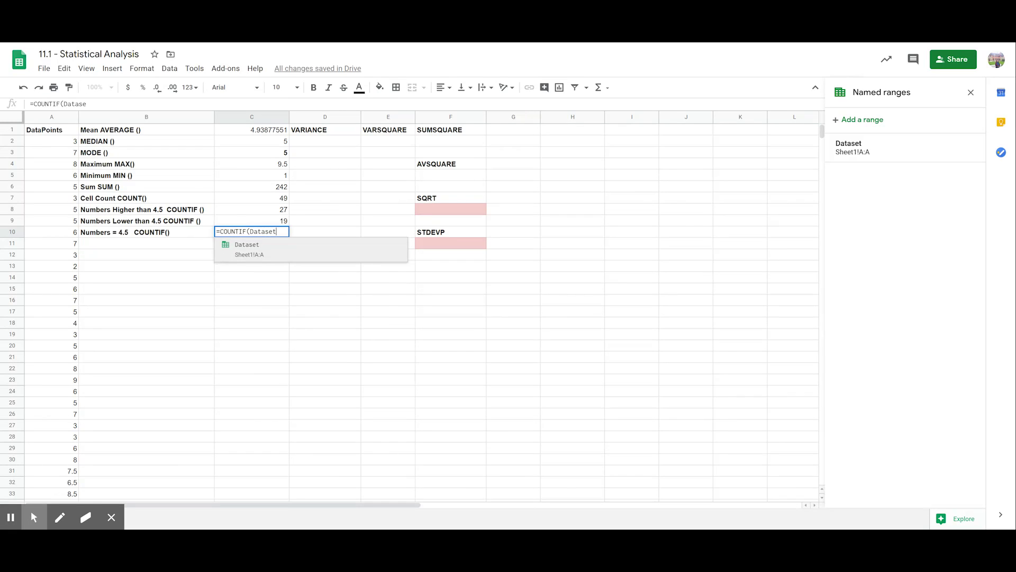
{"action": "type", "text": "\"=4.5\")"}
{"action": "key", "text": "Return"}
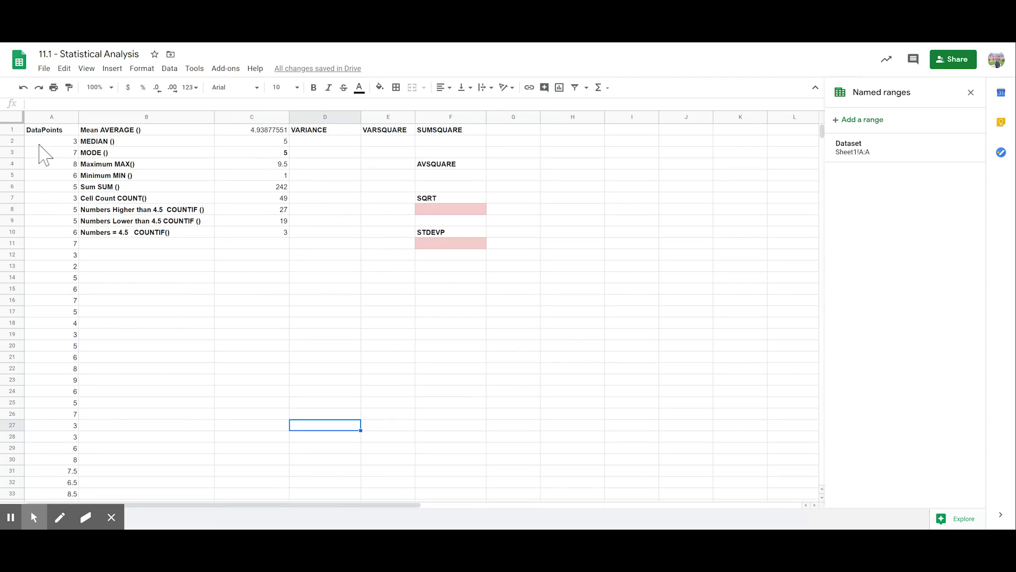
Define the mean cell C1 as a named range called datamean.
{"action": "left_click", "coordinate": [316, 141]}
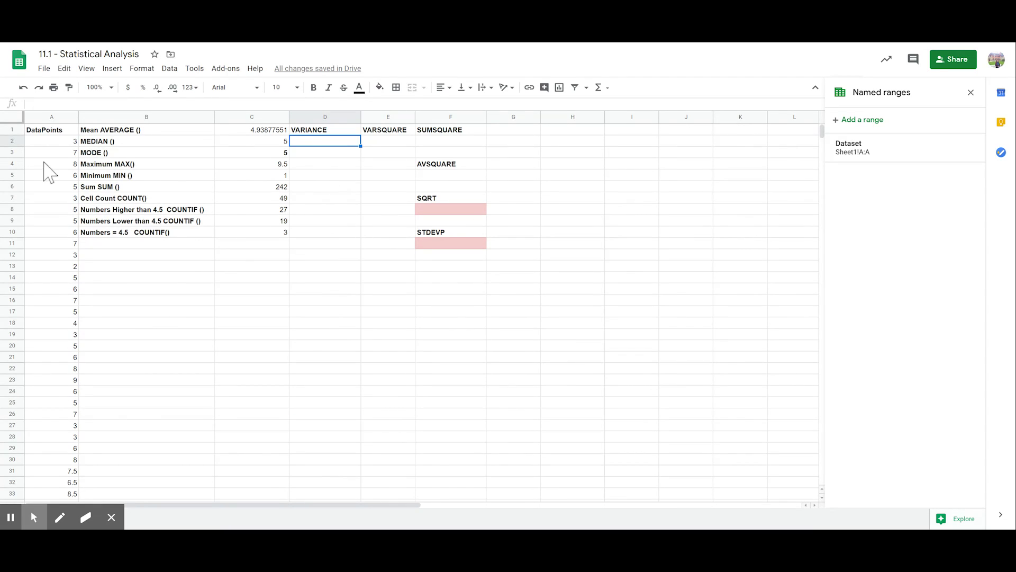
{"action": "left_click", "coordinate": [224, 131]}
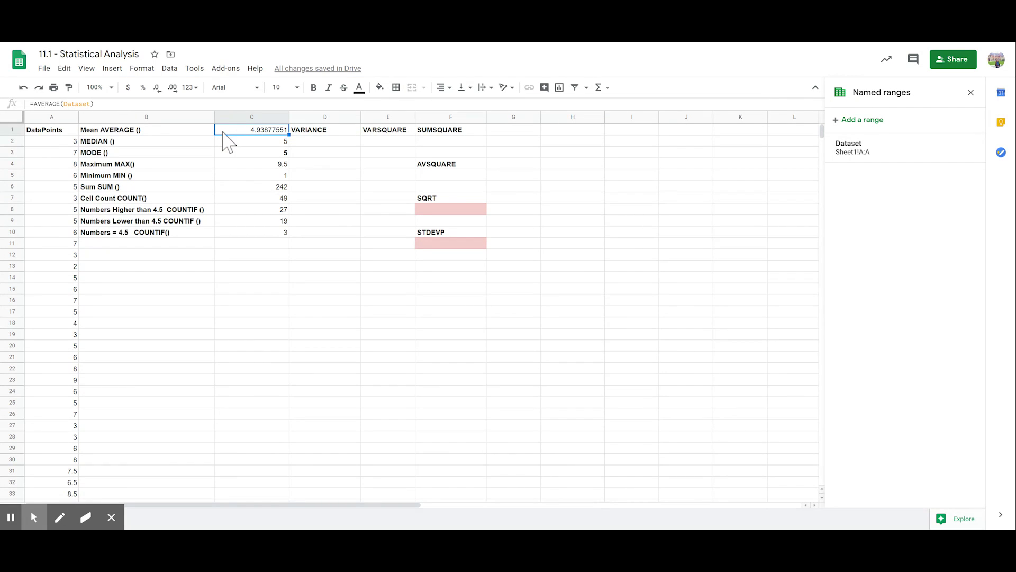
{"action": "left_click", "coordinate": [169, 68]}
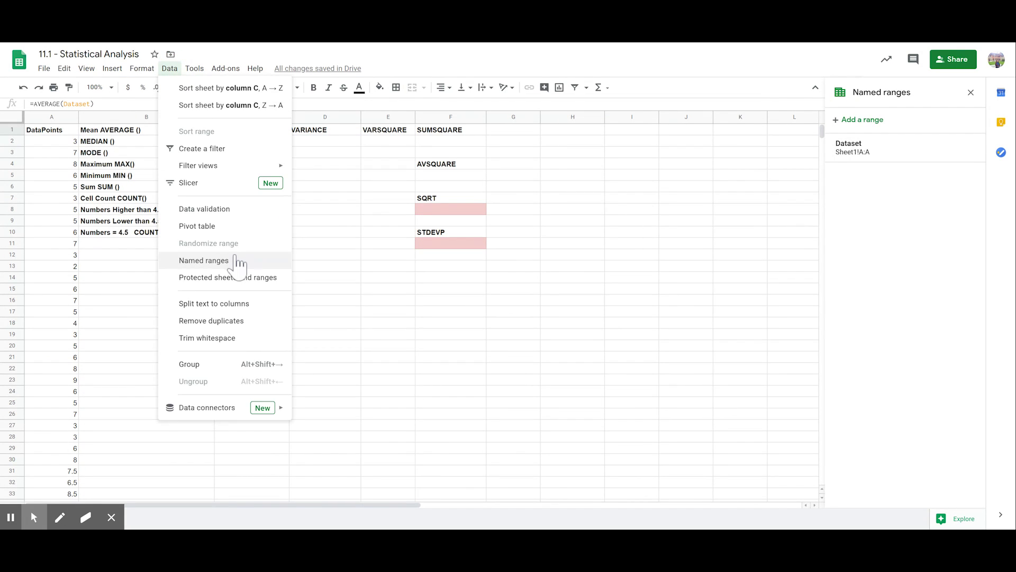
{"action": "left_click", "coordinate": [238, 261]}
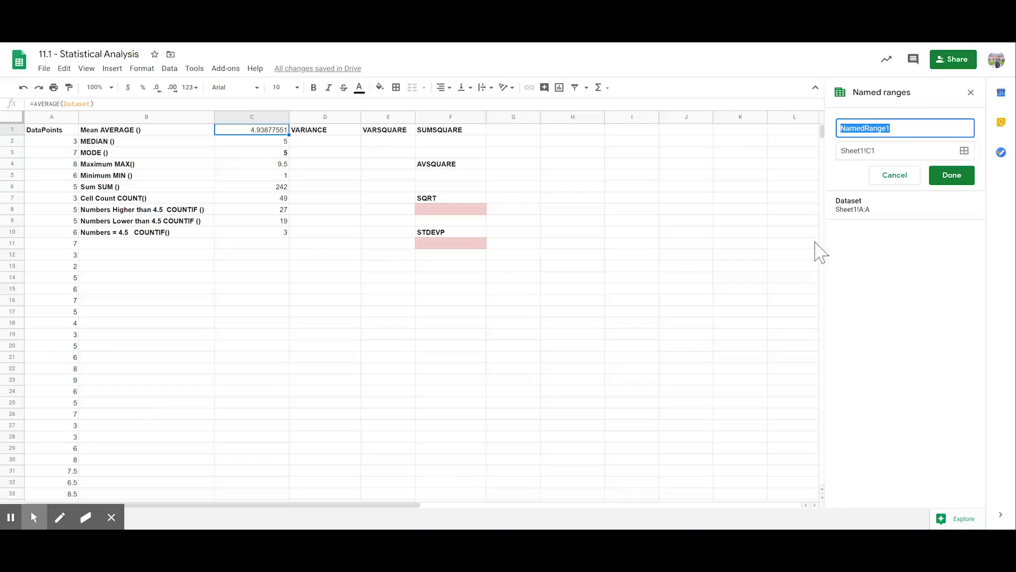
{"action": "type", "text": "datamean"}
{"action": "key", "text": "Return"}
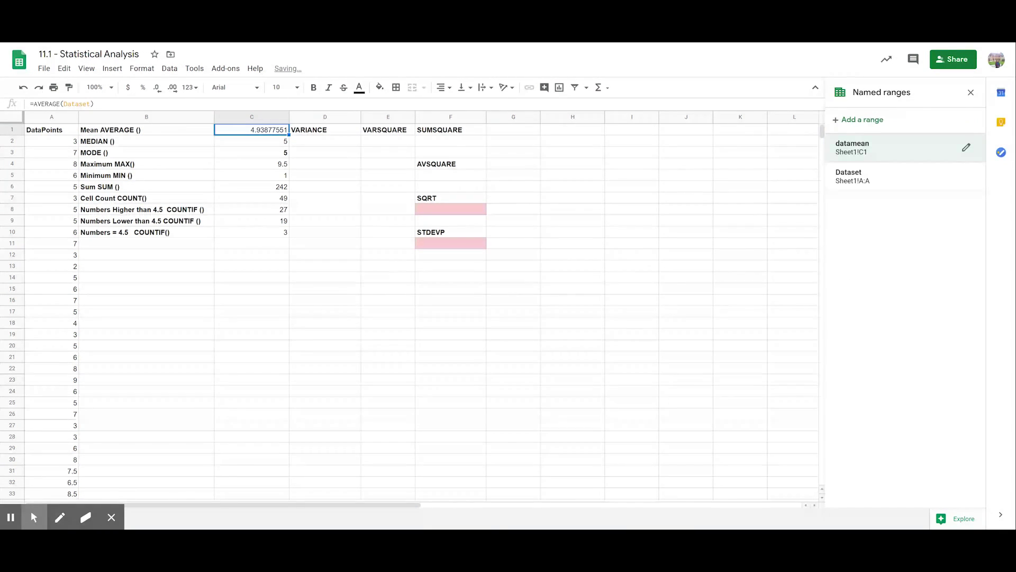
Calculate the first data point's deviation from the mean in D2 with =MINUS($A2,datamean).
{"action": "left_click", "coordinate": [317, 141]}
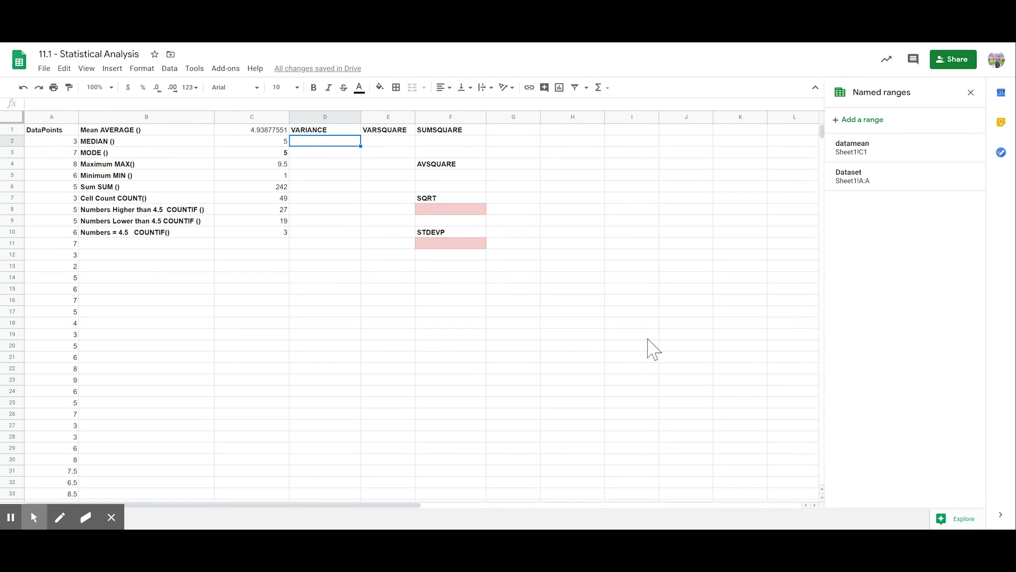
{"action": "type", "text": "="}
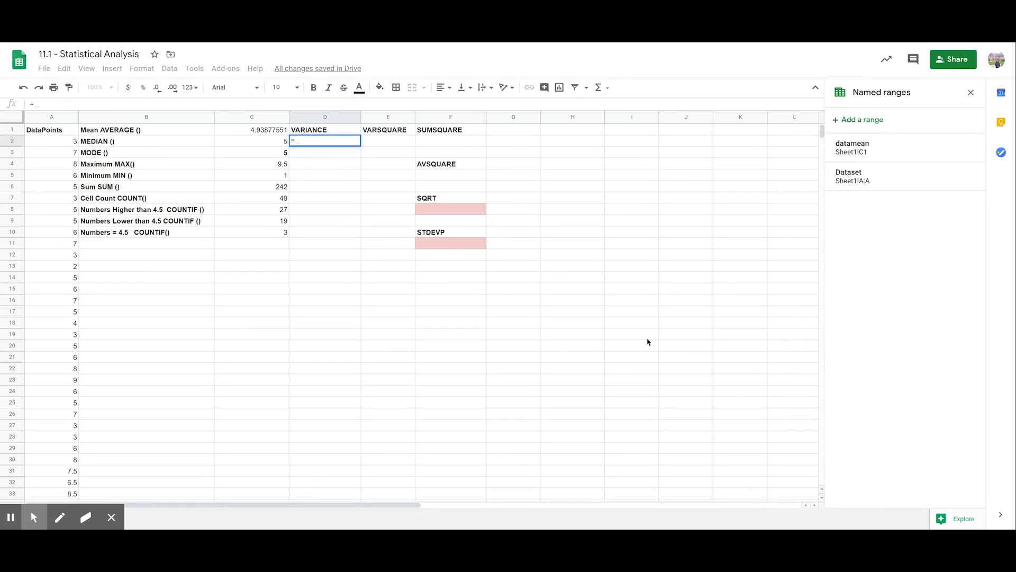
{"action": "type", "text": "MINUS("}
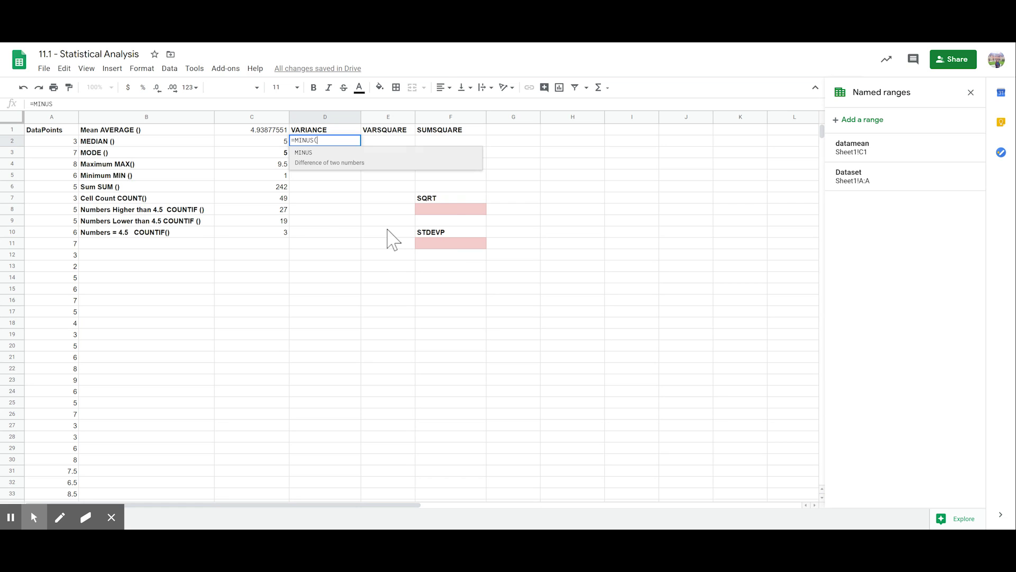
{"action": "type", "text": "$"}
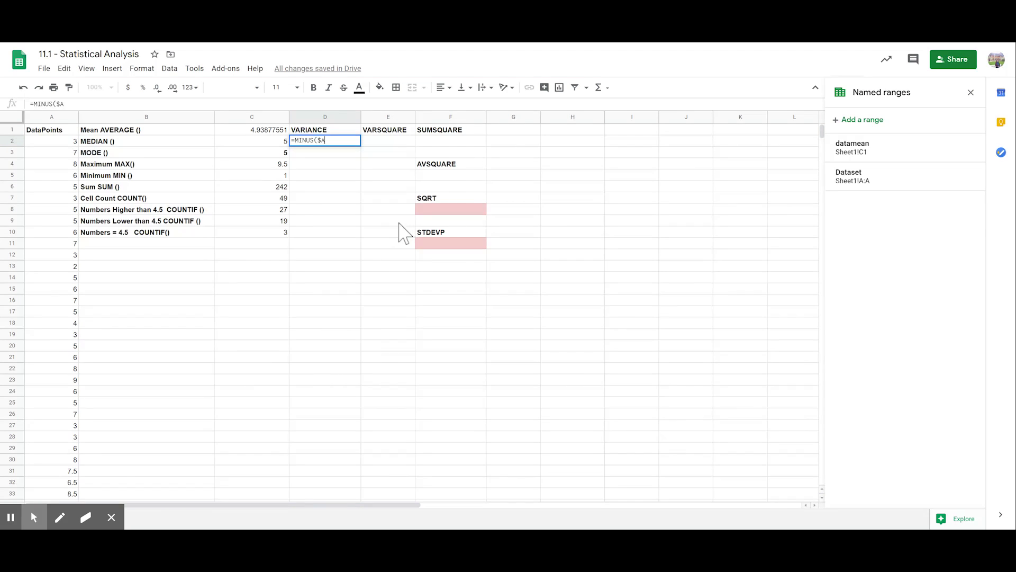
{"action": "type", "text": "A2"}
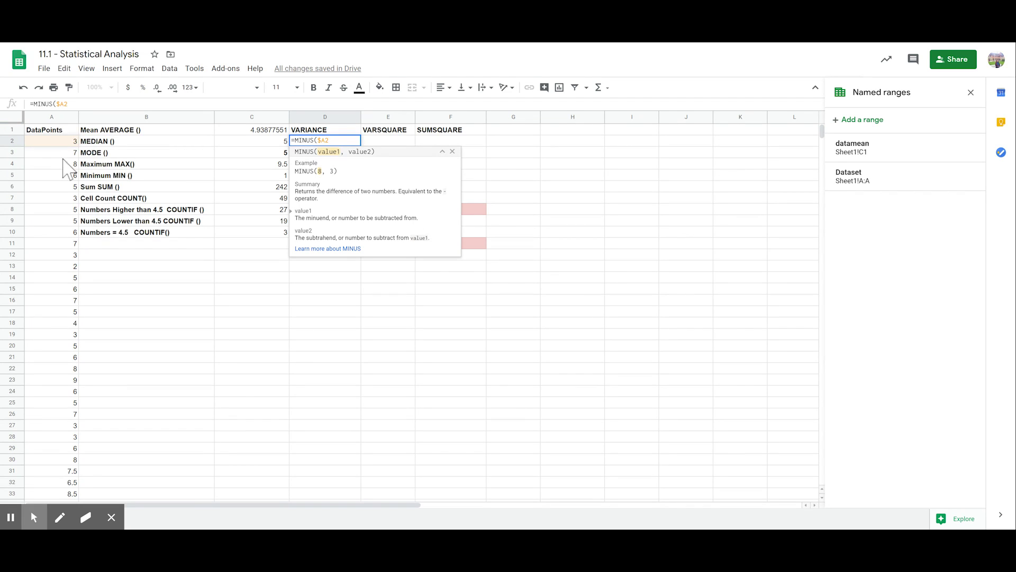
{"action": "type", "text": ","}
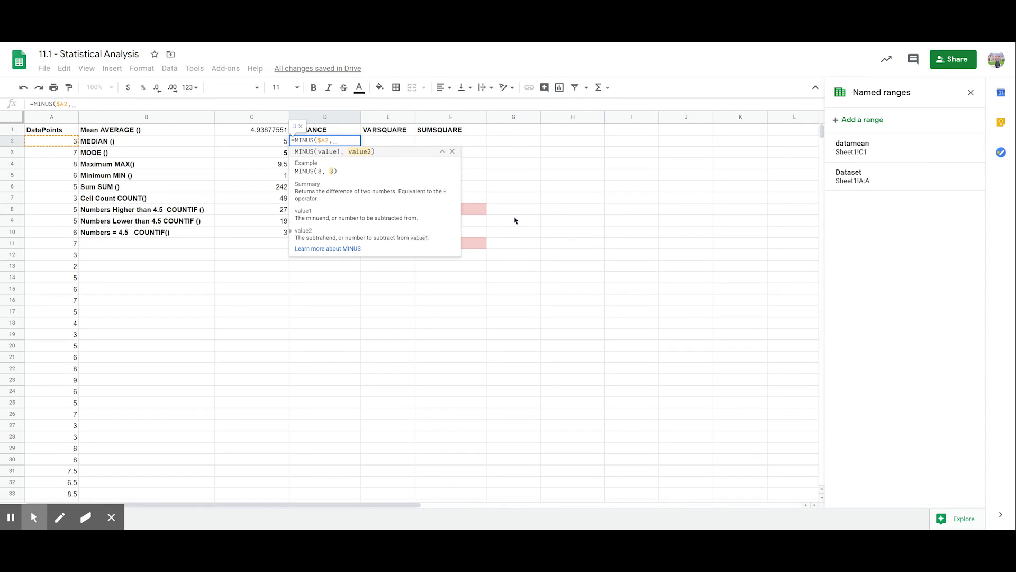
{"action": "type", "text": "datamean"}
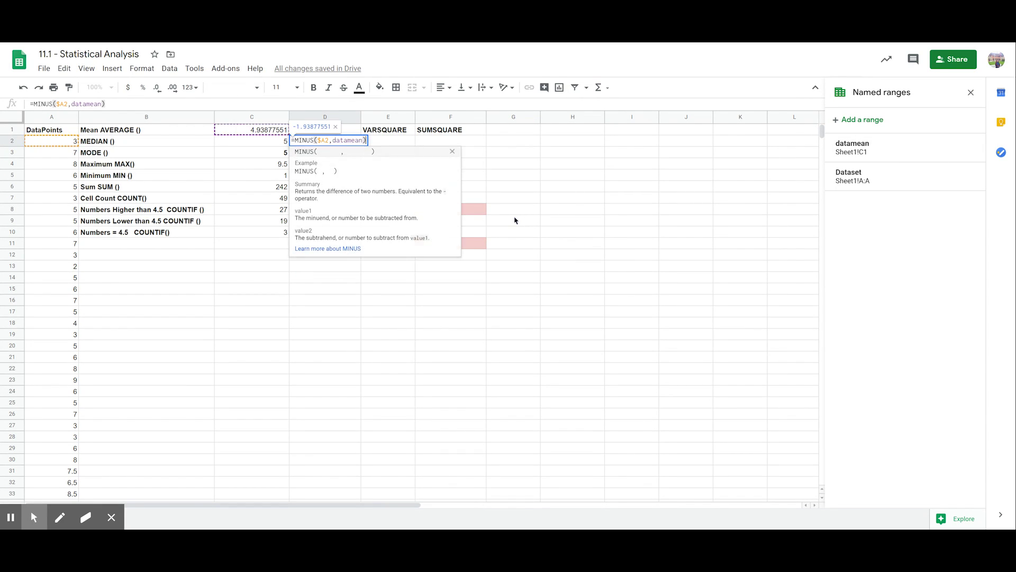
{"action": "key", "text": "Return"}
Fill the D2 variance formula down column D to row 50, alongside all the data points.
{"action": "left_click", "coordinate": [339, 142]}
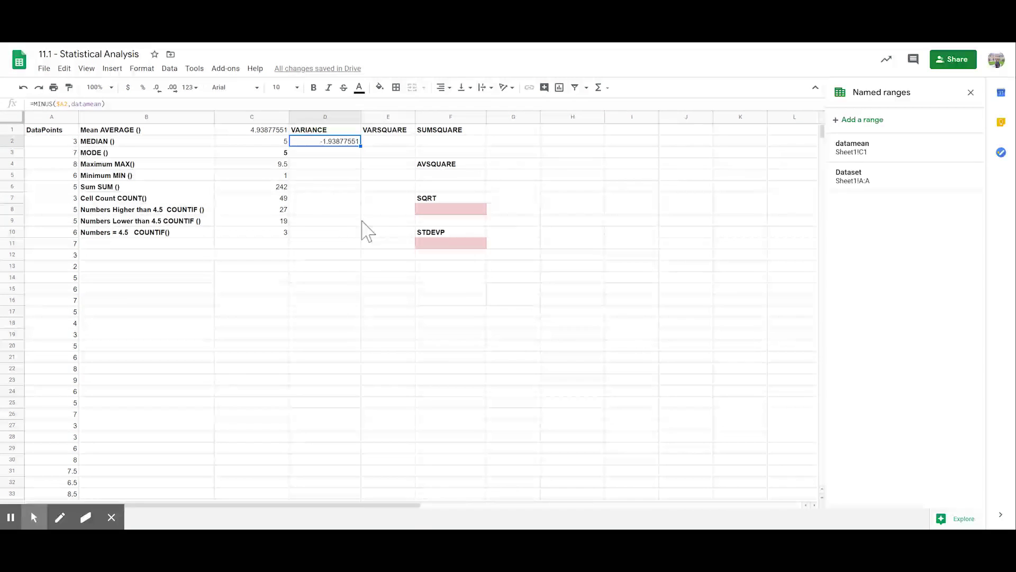
{"action": "left_click", "coordinate": [325, 142]}
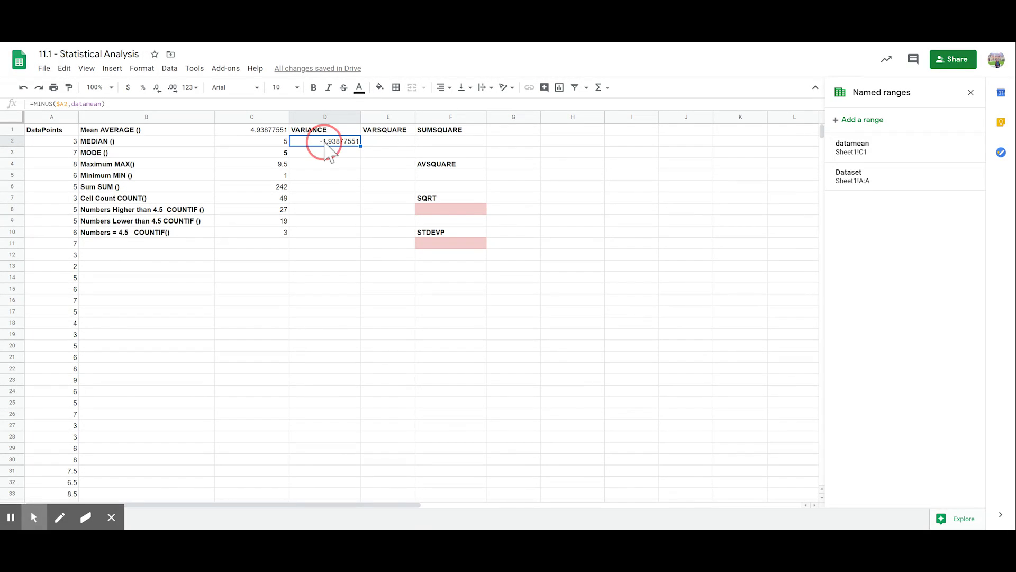
{"action": "left_click_drag", "start_coordinate": [360, 146], "coordinate": [359, 345]}
{"action": "scroll", "coordinate": [358, 357], "scroll_direction": "up", "scroll_amount": 6}
{"action": "left_click_drag", "start_coordinate": [358, 356], "coordinate": [356, 353]}
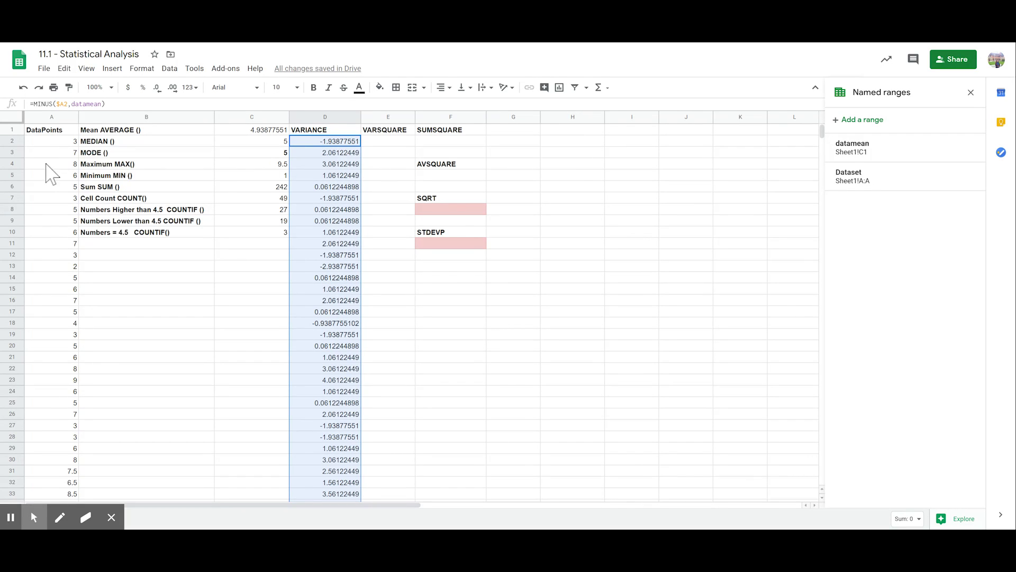
{"action": "left_click", "coordinate": [44, 178]}
{"action": "left_click", "coordinate": [58, 247]}
{"action": "left_click", "coordinate": [439, 255]}
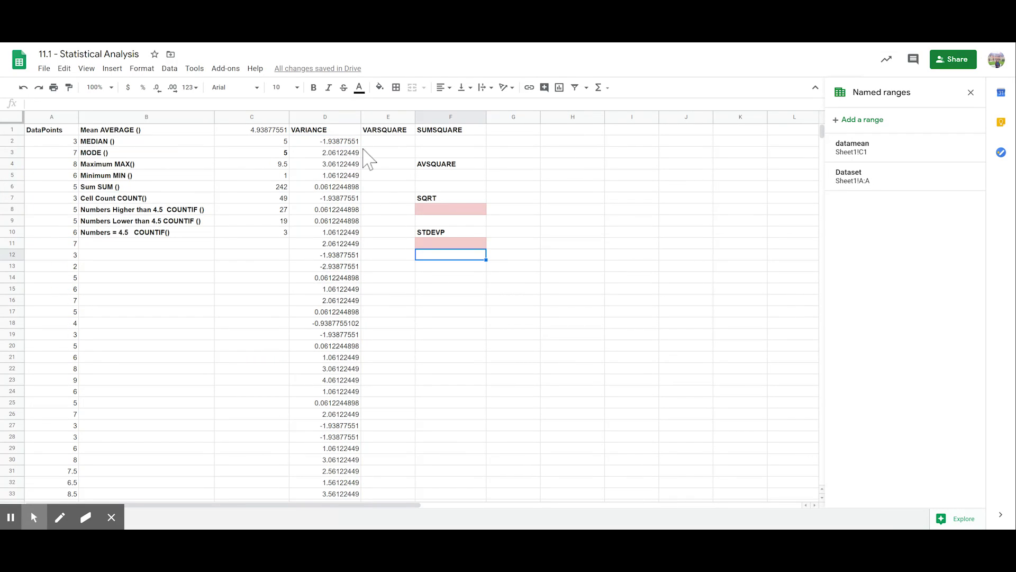
Define the whole of column D as a named range called Variance.
{"action": "left_click", "coordinate": [389, 141]}
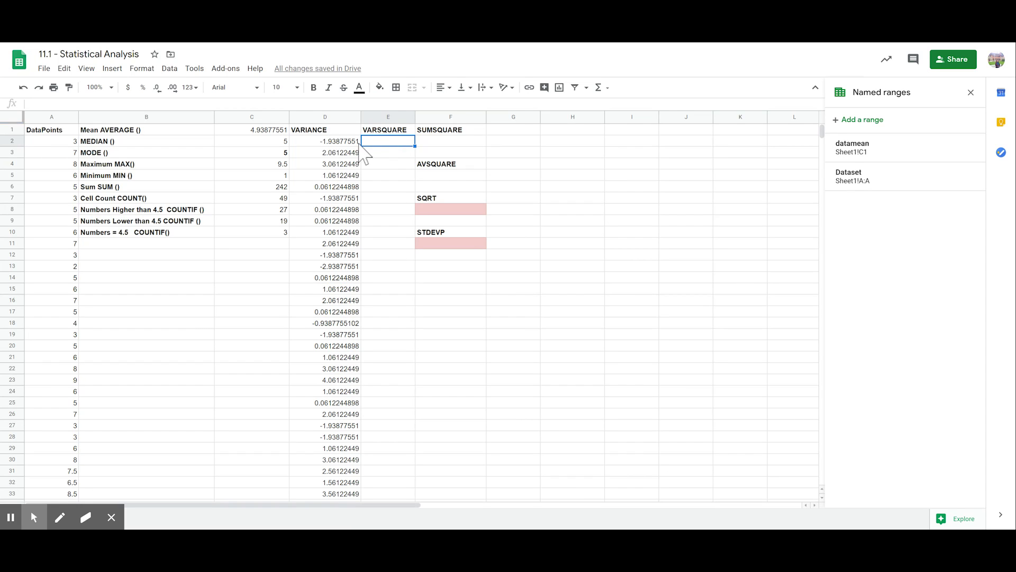
{"action": "left_click", "coordinate": [335, 116]}
{"action": "left_click", "coordinate": [857, 119]}
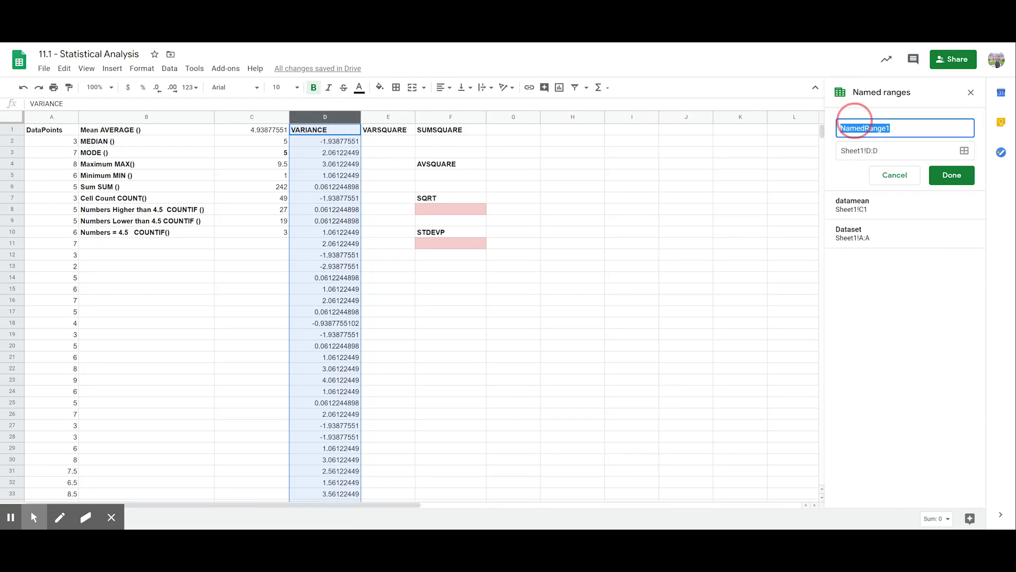
{"action": "type", "text": "Variance"}
{"action": "key", "text": "Return"}
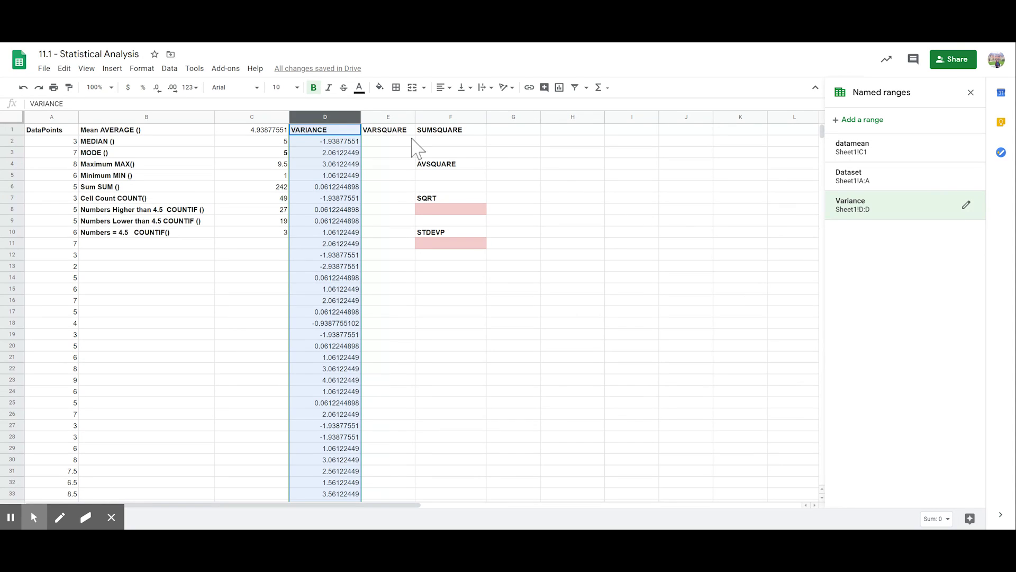
Square the first variance value in E2 with =(variance)^2.
{"action": "left_click", "coordinate": [396, 120]}
{"action": "left_click", "coordinate": [390, 141]}
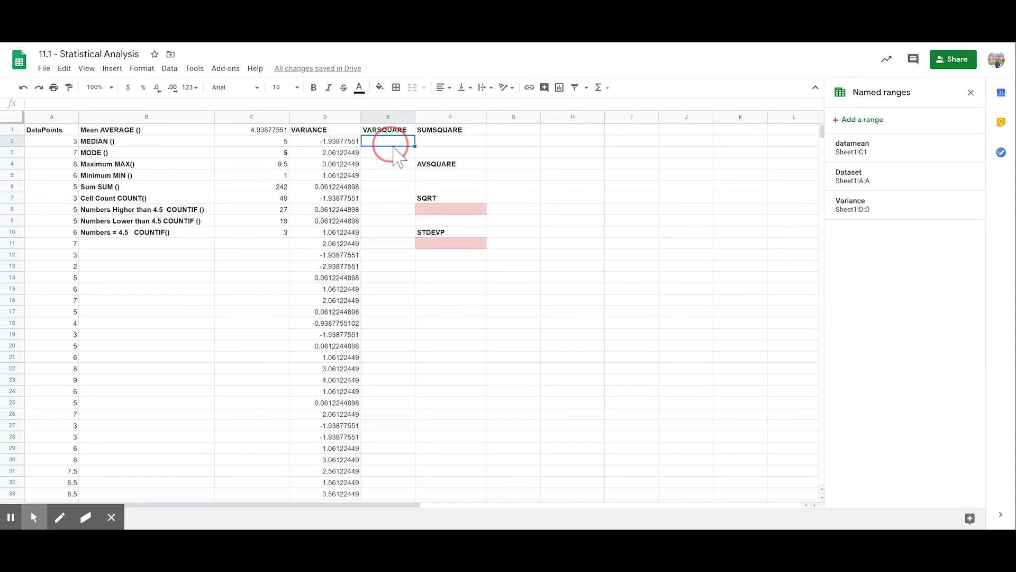
{"action": "type", "text": "=(variance)^2"}
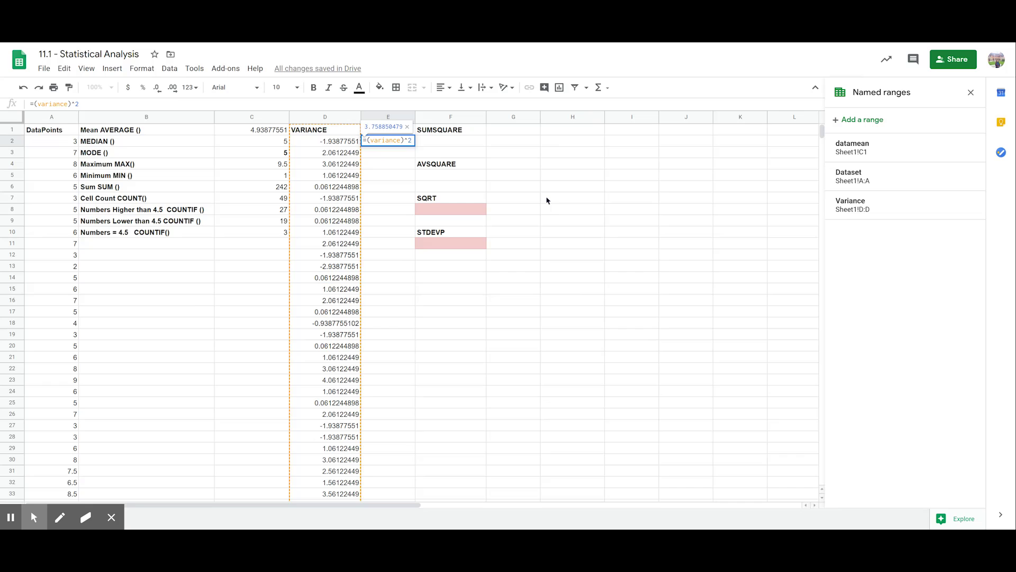
{"action": "key", "text": "Return"}
Fill the E2 squaring formula down the VARSQUARE column to row 50.
{"action": "left_click", "coordinate": [352, 144]}
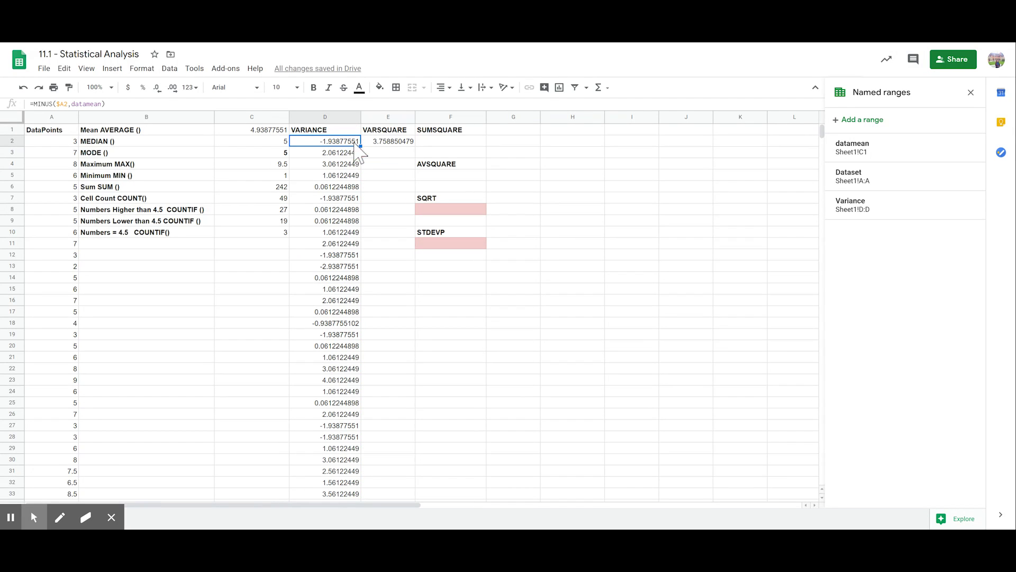
{"action": "left_click", "coordinate": [388, 142]}
{"action": "left_click_drag", "start_coordinate": [416, 145], "coordinate": [382, 175]}
{"action": "left_click", "coordinate": [434, 245]}
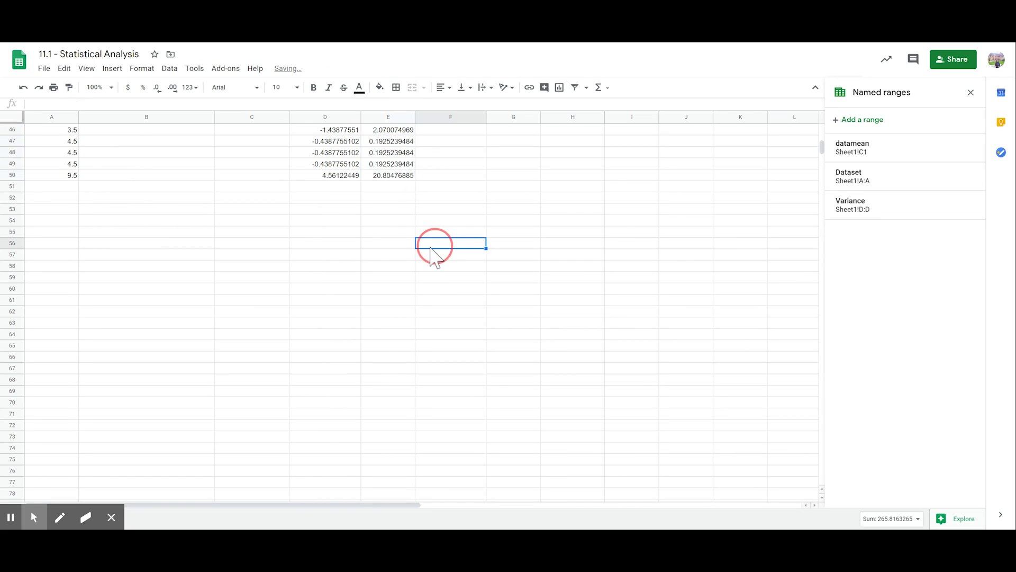
{"action": "scroll", "coordinate": [424, 265], "scroll_direction": "up", "scroll_amount": 10}
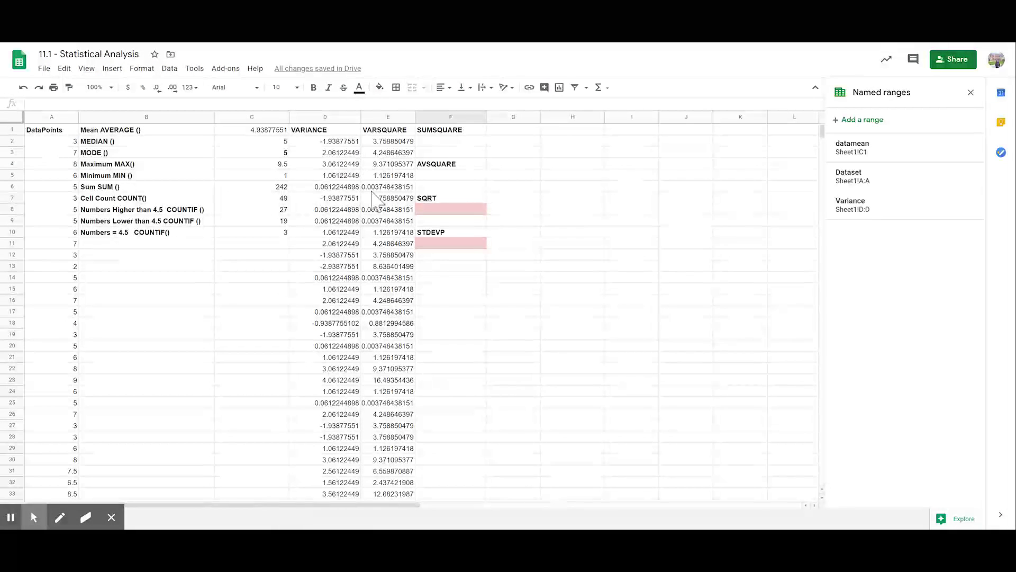
Define the whole of column E as a named range called VARSQUARE, and select cell F2 under SUMSQUARE.
{"action": "left_click", "coordinate": [388, 116]}
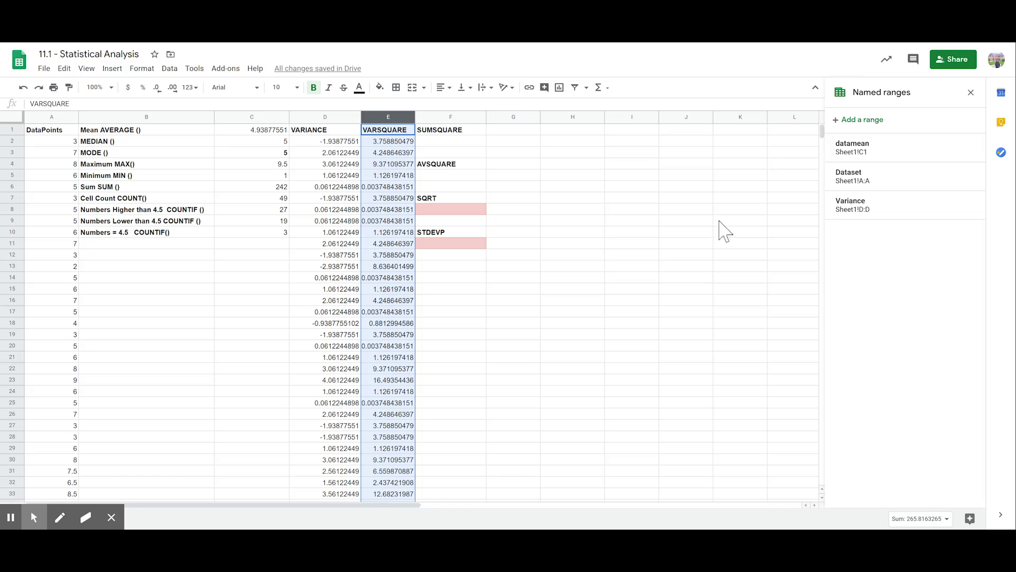
{"action": "left_click", "coordinate": [862, 123]}
{"action": "type", "text": "VA"}
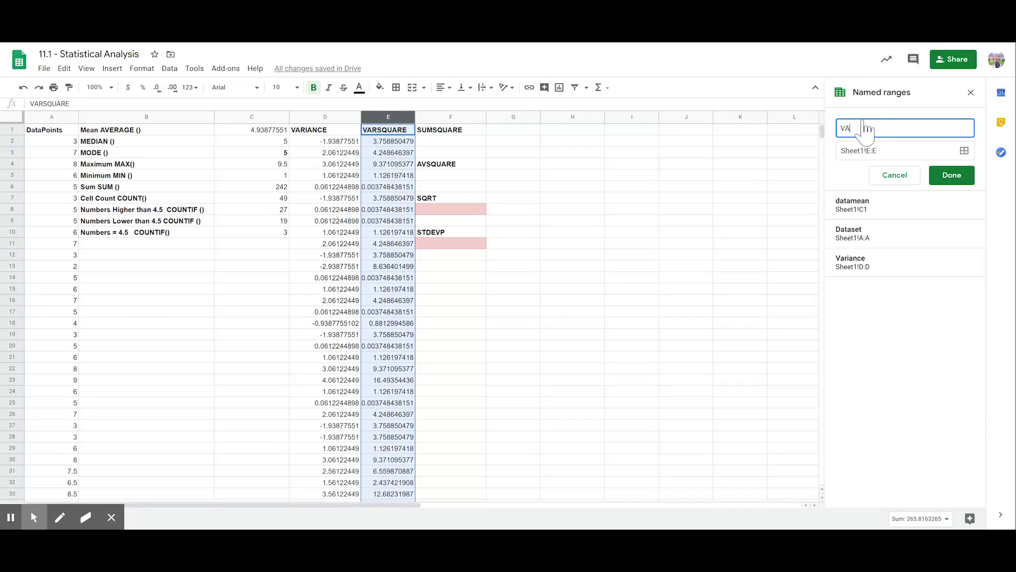
{"action": "type", "text": "RSQUARE"}
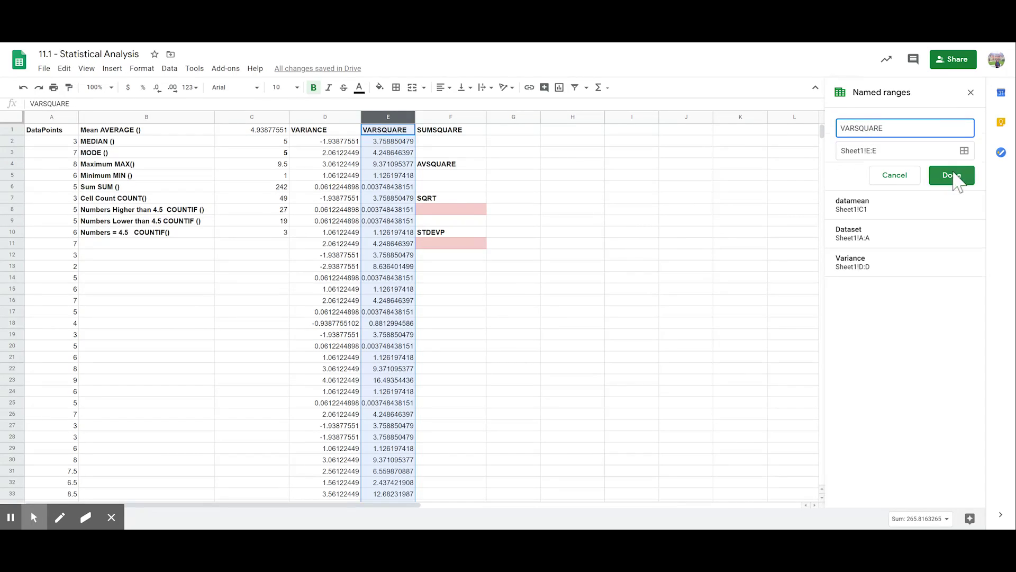
{"action": "left_click", "coordinate": [953, 175]}
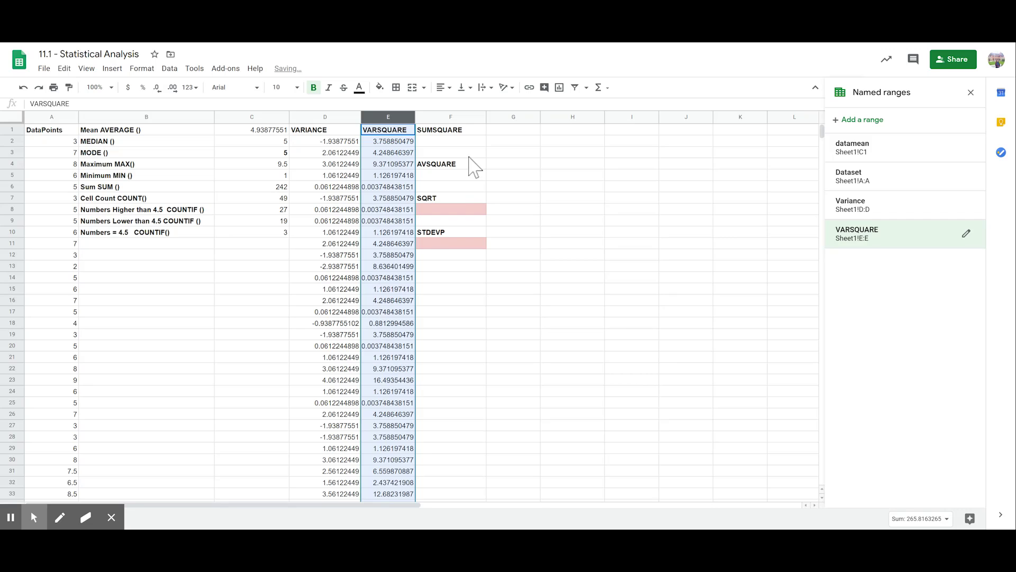
{"action": "left_click", "coordinate": [470, 142]}
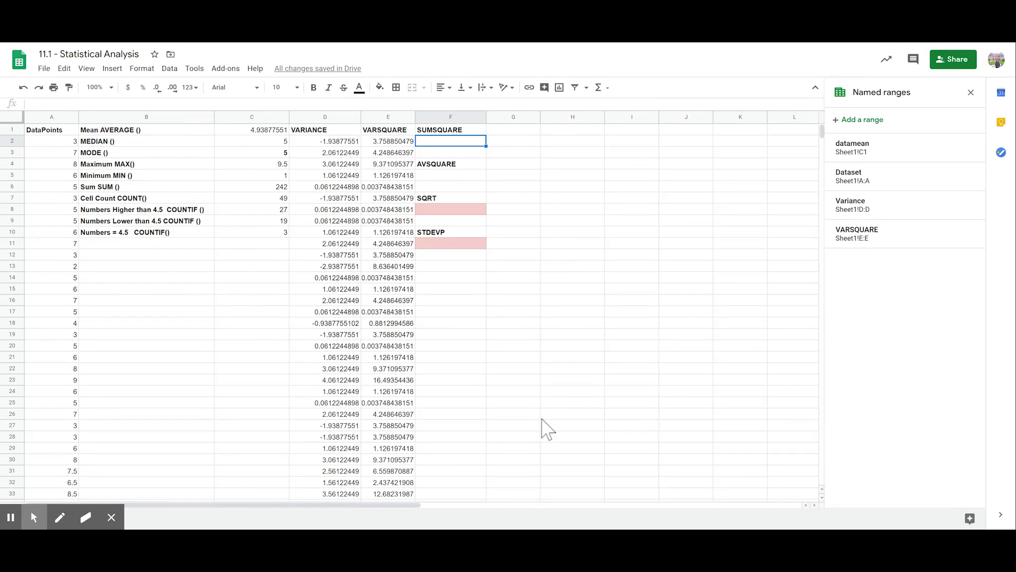
Total the squared variances in F2 under SUMSQUARE with =SUM(Varsquare).
{"action": "type", "text": "=SUM("}
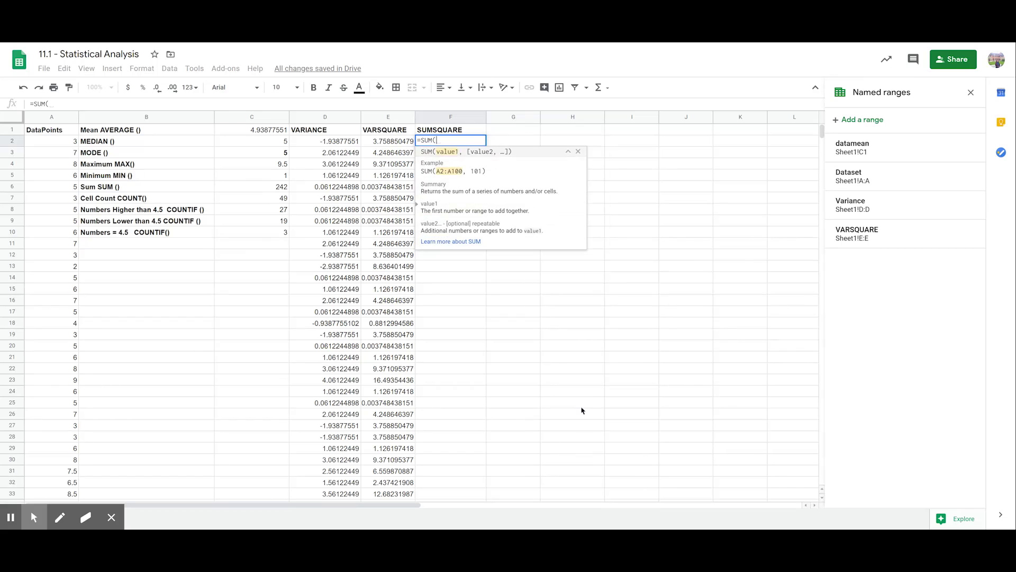
{"action": "type", "text": "Varsquare)"}
{"action": "key", "text": "Return"}
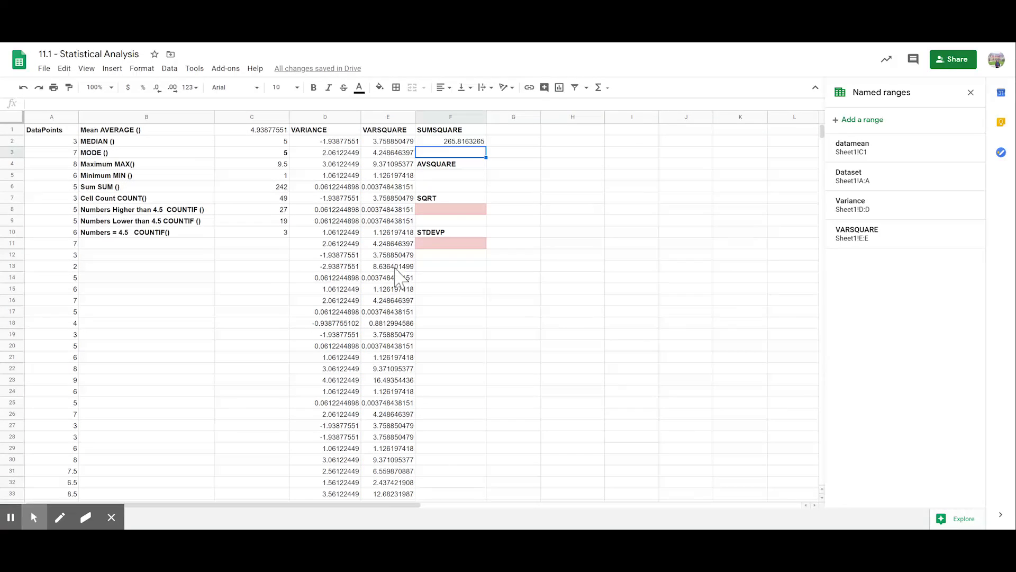
{"action": "left_click", "coordinate": [479, 175]}
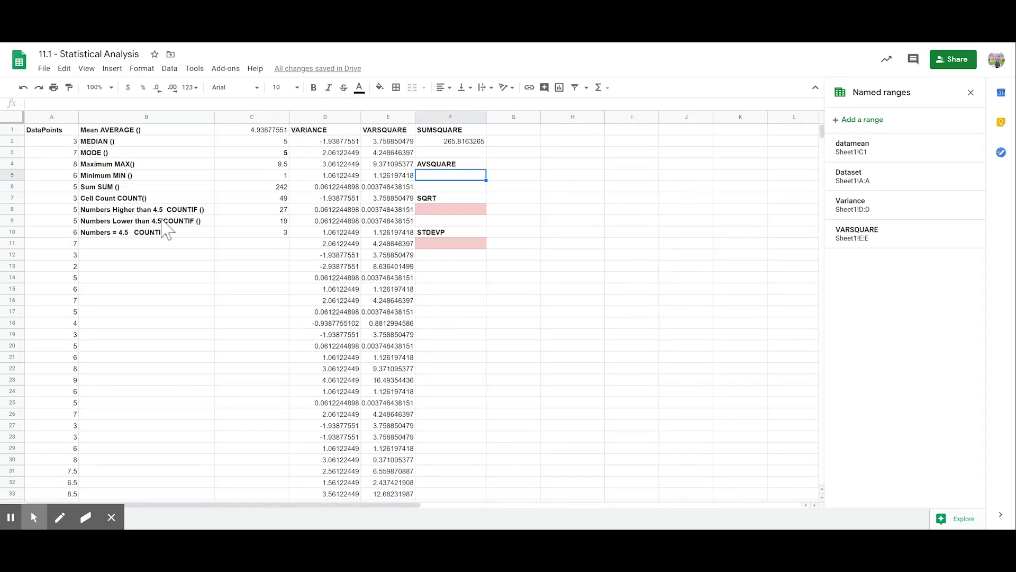
Define cell F2 as a named range called sumsquare.
{"action": "left_click", "coordinate": [460, 142]}
{"action": "left_click", "coordinate": [858, 119]}
{"action": "type", "text": "sumsquare"}
{"action": "key", "text": "Return"}
Average the squared variances in F5 under AVSQUARE with =(sumsquare/49).
{"action": "left_click", "coordinate": [461, 175]}
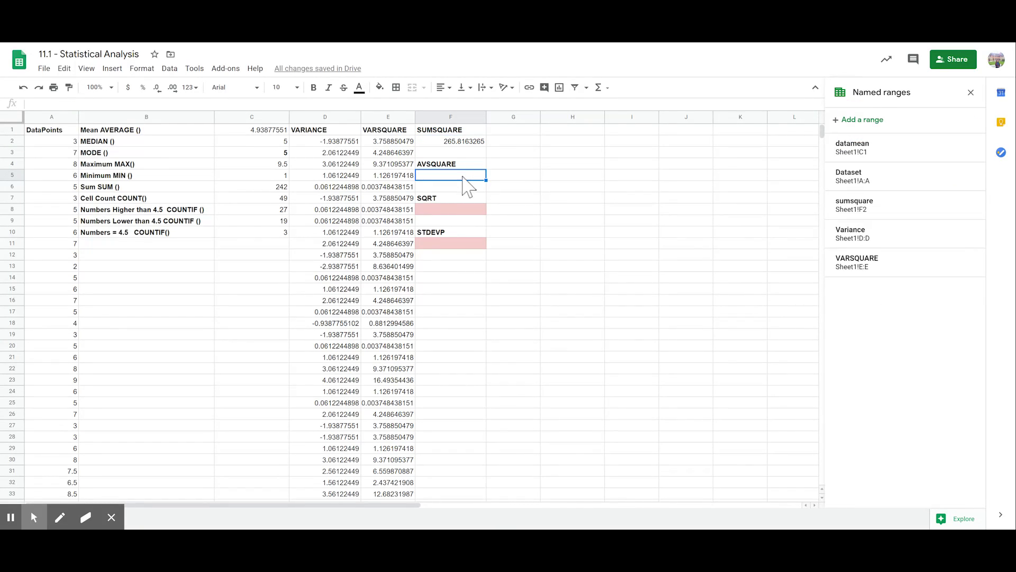
{"action": "type", "text": "=(s"}
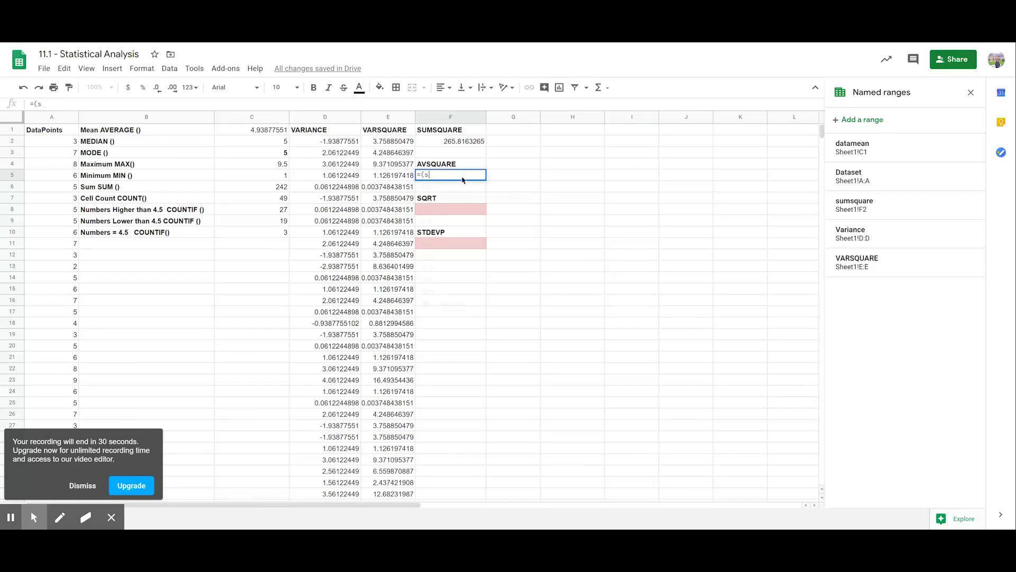
{"action": "type", "text": "umsquare)/49"}
{"action": "key", "text": "Return"}
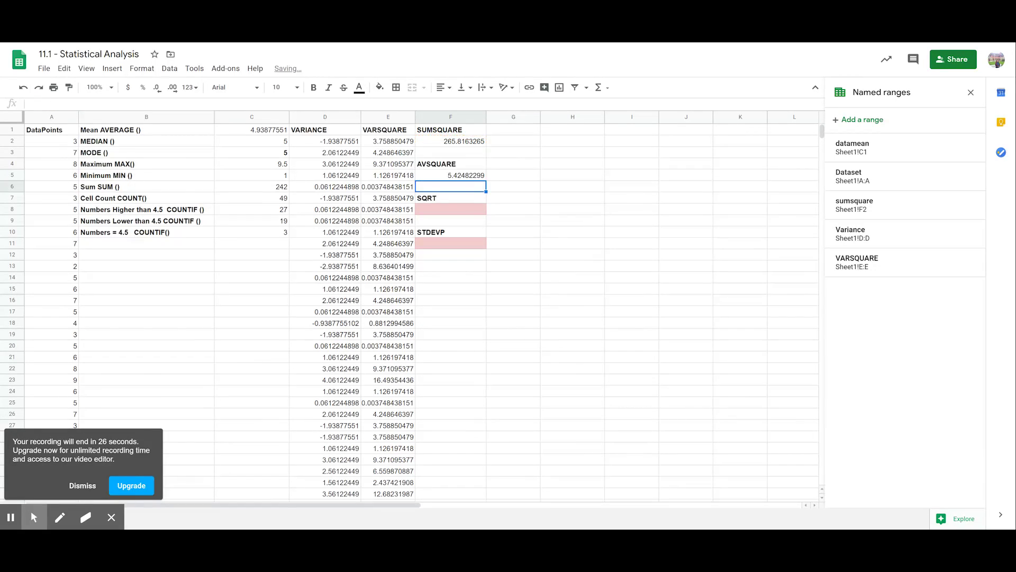
Define cell F5 as a named range called avsquare.
{"action": "left_click", "coordinate": [471, 210]}
{"action": "left_click", "coordinate": [468, 191]}
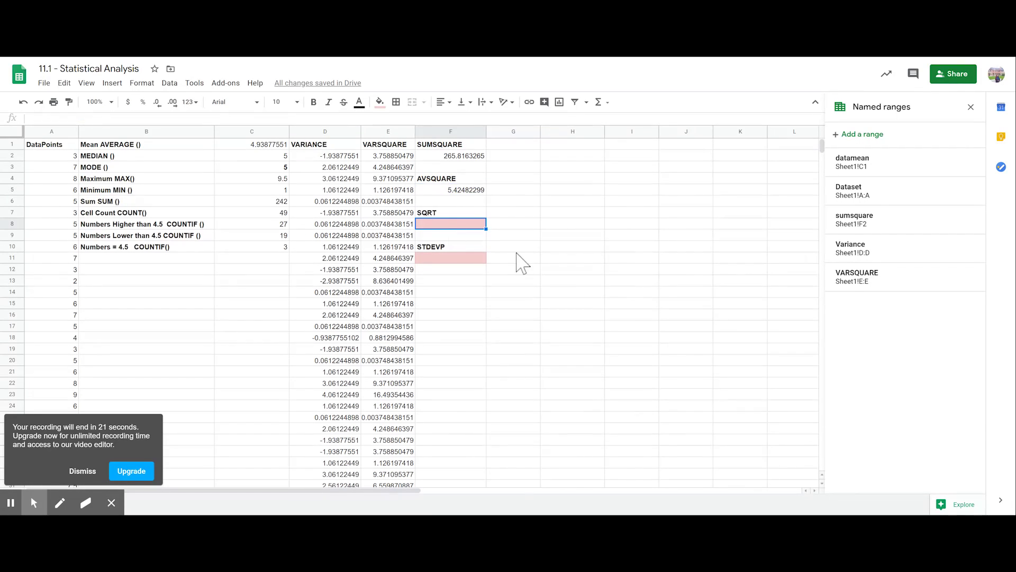
{"action": "left_click", "coordinate": [858, 134]}
{"action": "type", "text": "avsquare"}
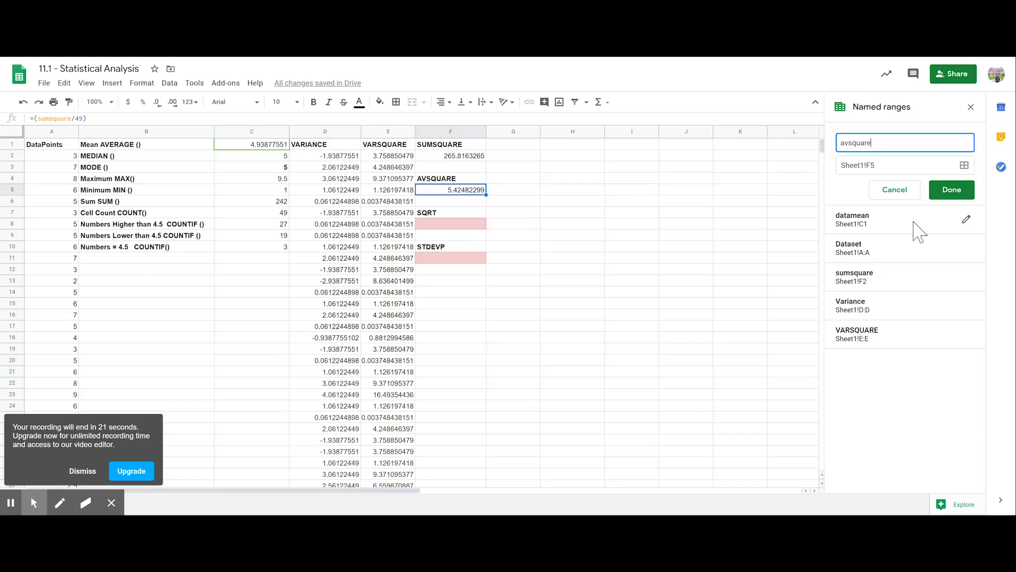
{"action": "key", "text": "Return"}
Compute the square root of the averaged squares in F8 under SQRT with =sqrt(avsquare).
{"action": "left_click", "coordinate": [460, 224]}
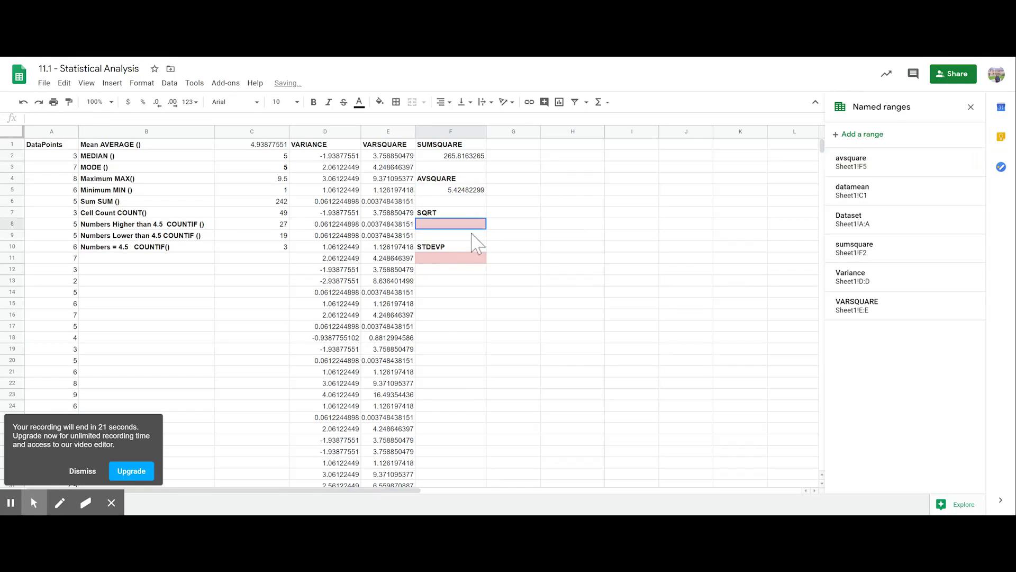
{"action": "type", "text": "=sqrt(avsquare)"}
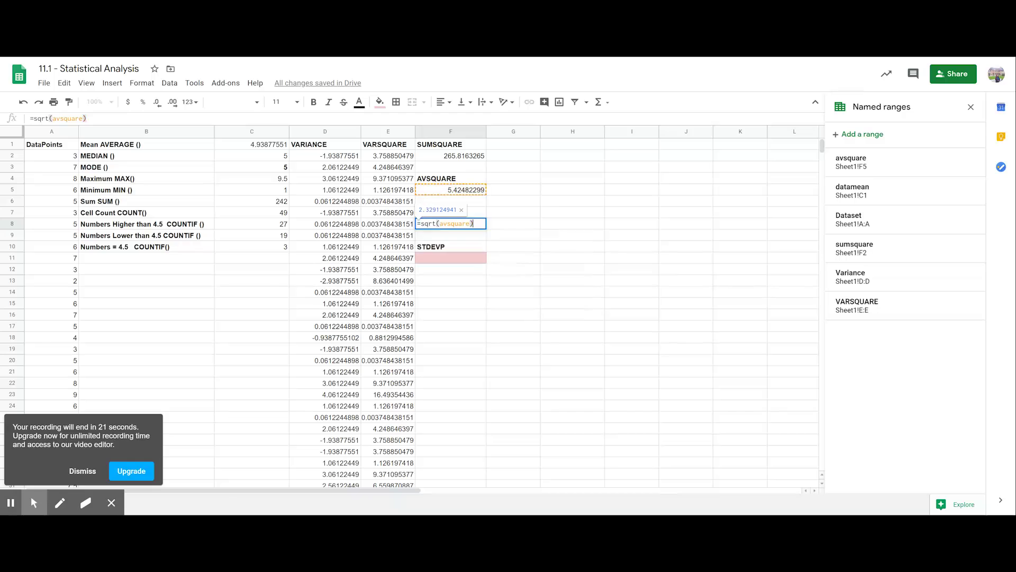
{"action": "key", "text": "Return"}
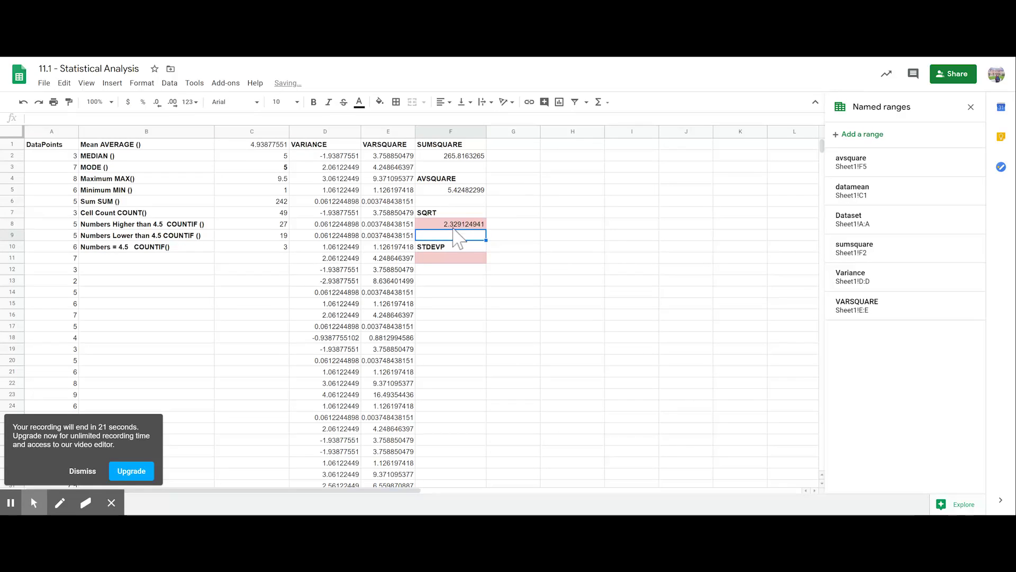
{"action": "left_click", "coordinate": [422, 224]}
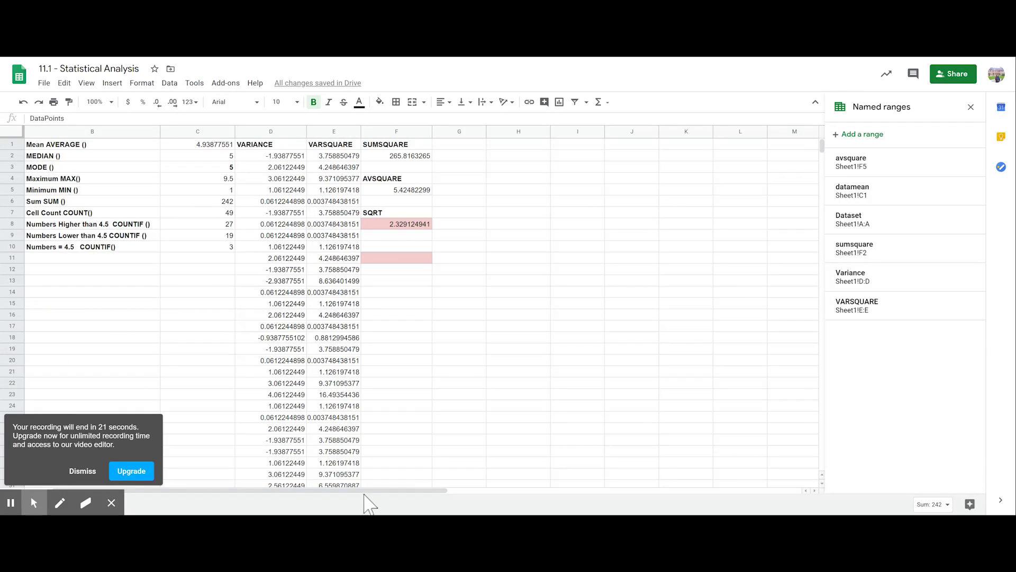
Insert a chart of the column A DataPoints and place it in the empty cells beside column F.
{"action": "left_click_drag", "start_coordinate": [363, 488], "coordinate": [261, 500]}
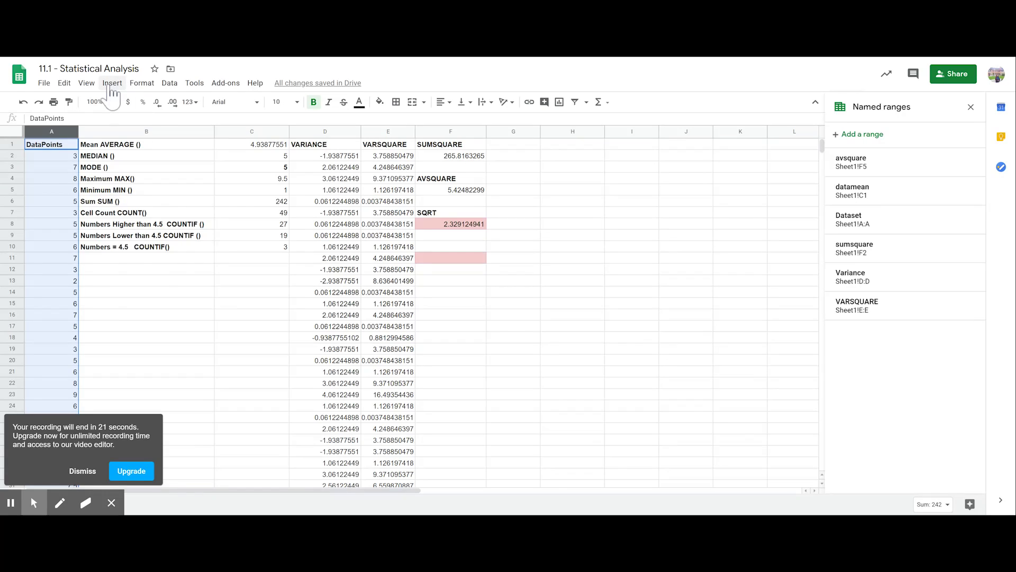
{"action": "left_click", "coordinate": [112, 84]}
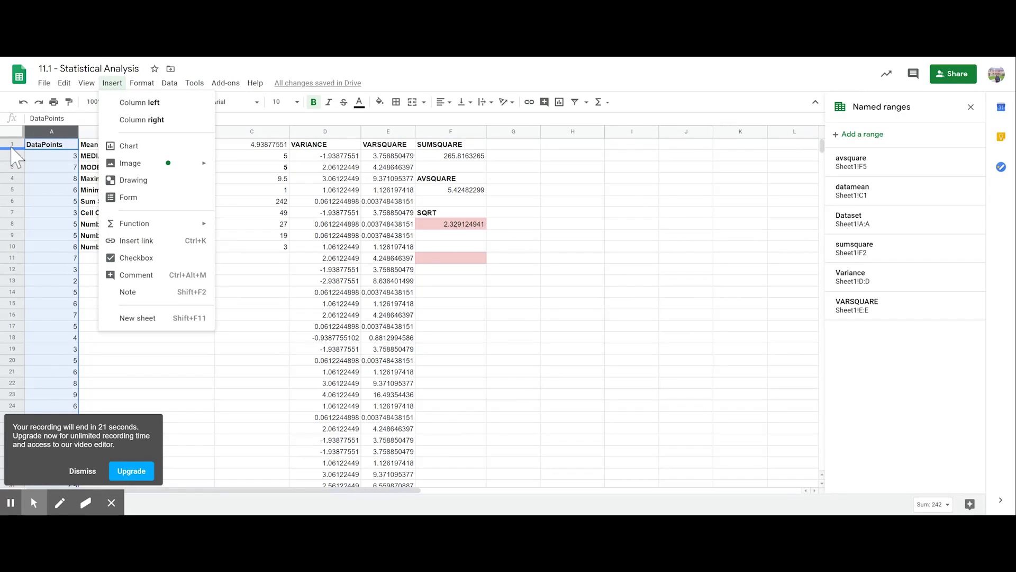
{"action": "left_click", "coordinate": [129, 146]}
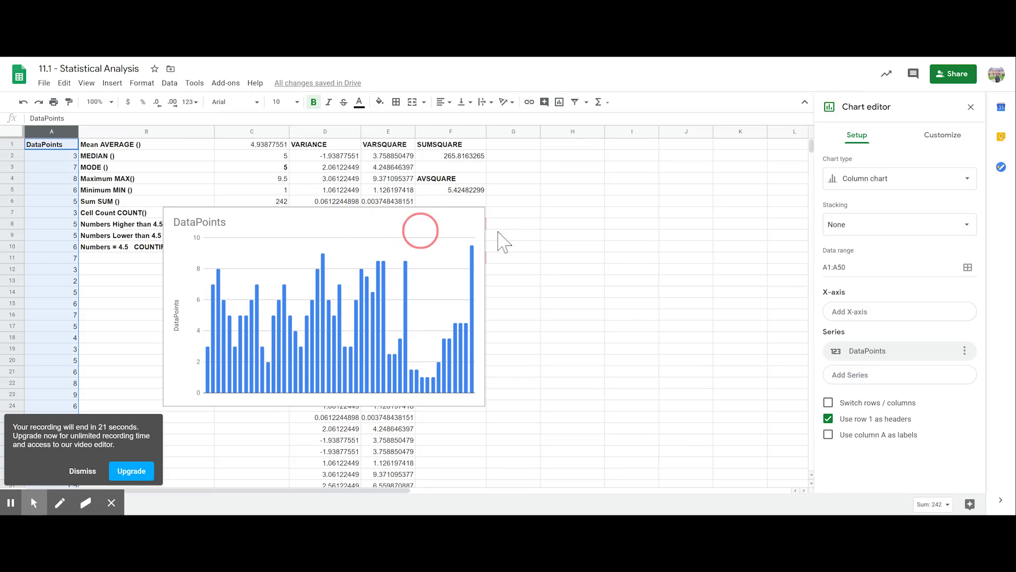
{"action": "left_click", "coordinate": [185, 243]}
{"action": "left_click_drag", "start_coordinate": [289, 244], "coordinate": [614, 198]}
{"action": "left_click_drag", "start_coordinate": [362, 491], "coordinate": [423, 491]}
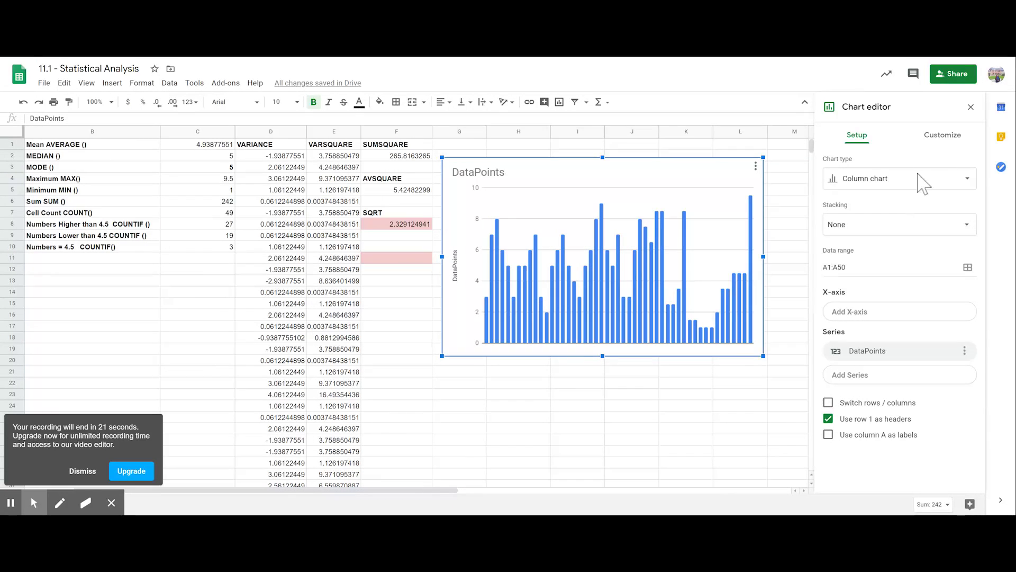
Change the DataPoints chart from a column chart to a histogram chart and nudge it slightly away from column F.
{"action": "left_click", "coordinate": [908, 182]}
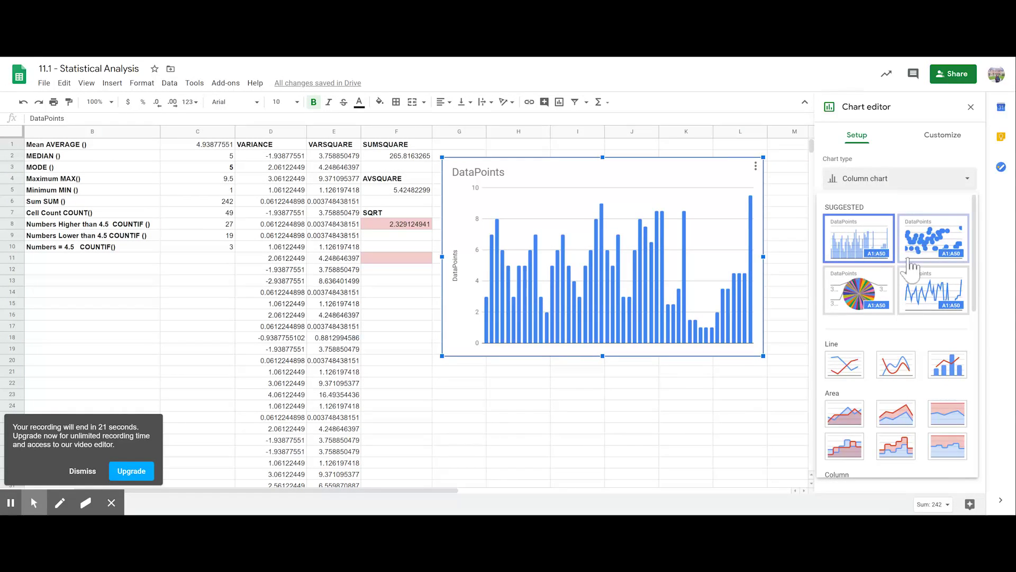
{"action": "scroll", "coordinate": [912, 270], "scroll_direction": "down", "scroll_amount": 7}
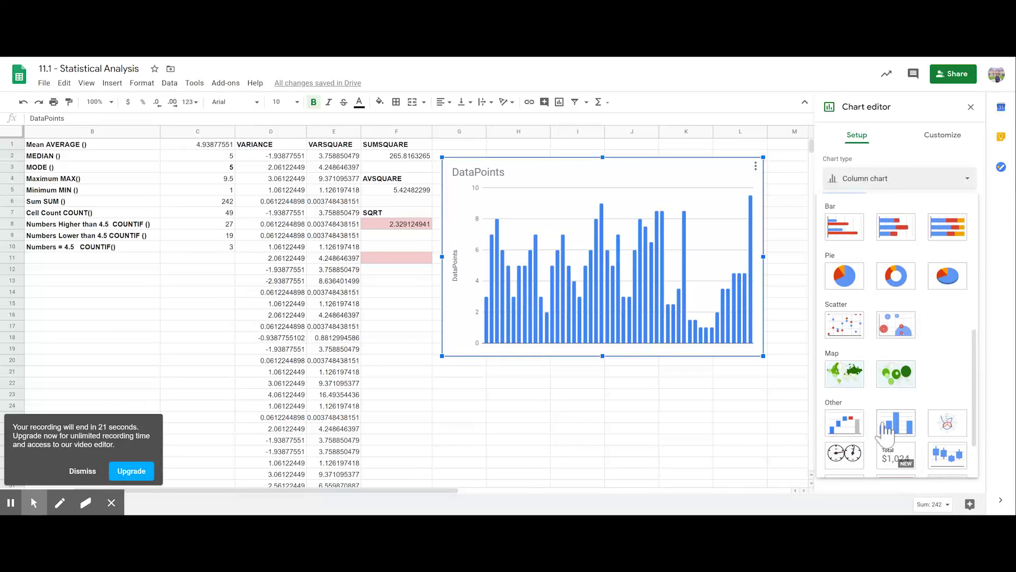
{"action": "left_click", "coordinate": [885, 432]}
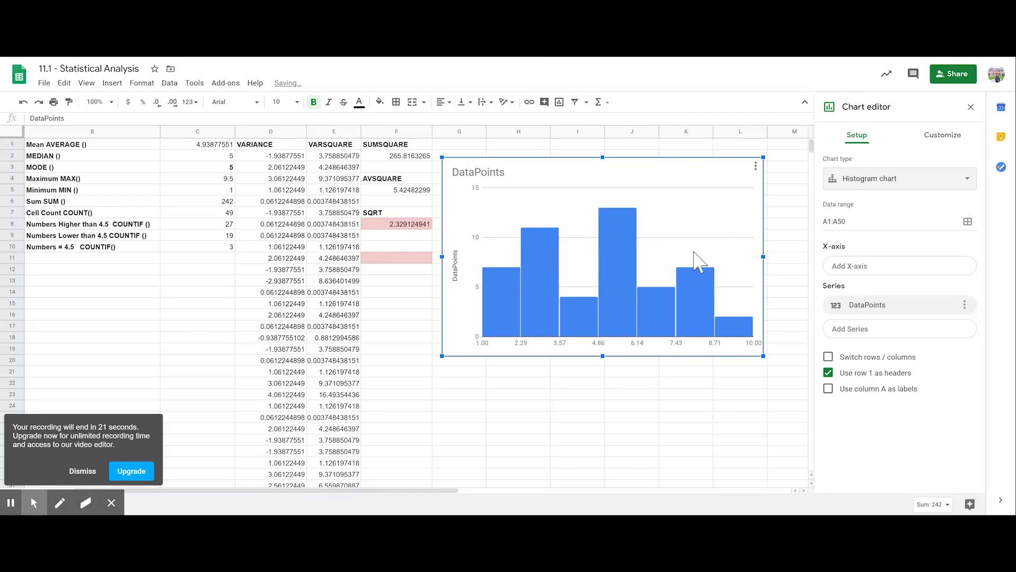
{"action": "left_click_drag", "start_coordinate": [712, 236], "coordinate": [717, 234]}
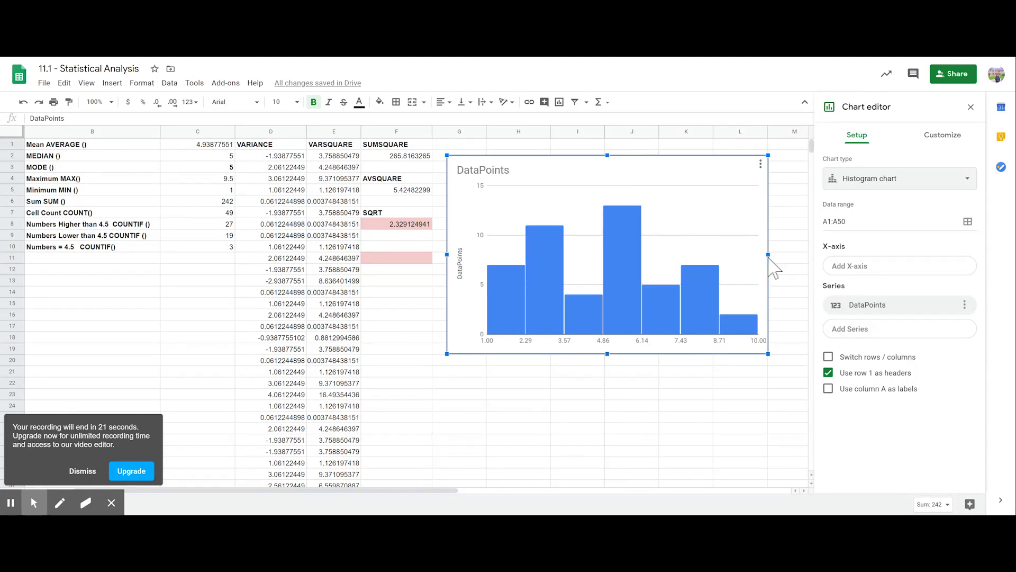
Set the histogram's bucket size to 2.
{"action": "left_click", "coordinate": [927, 137]}
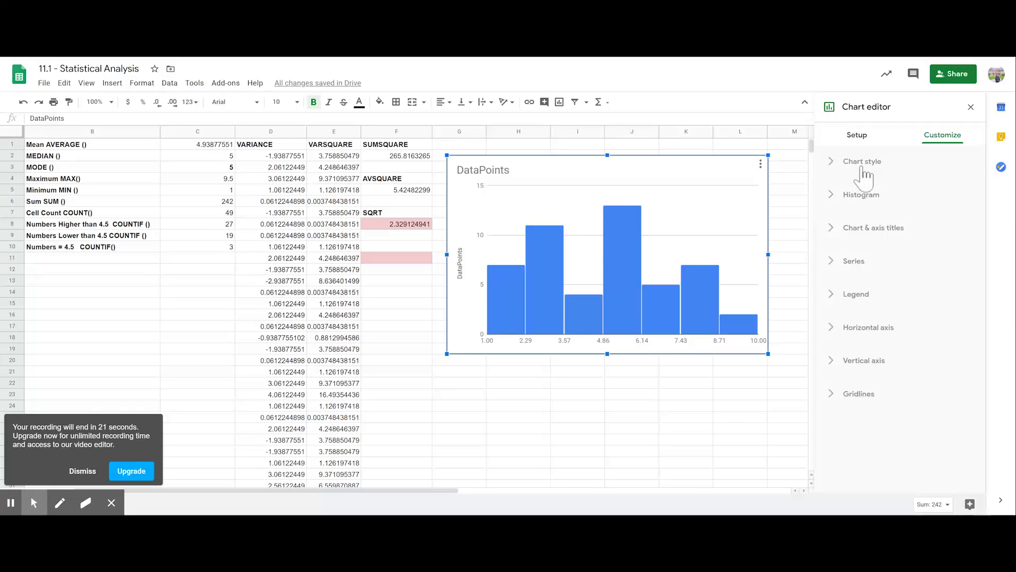
{"action": "left_click", "coordinate": [832, 195]}
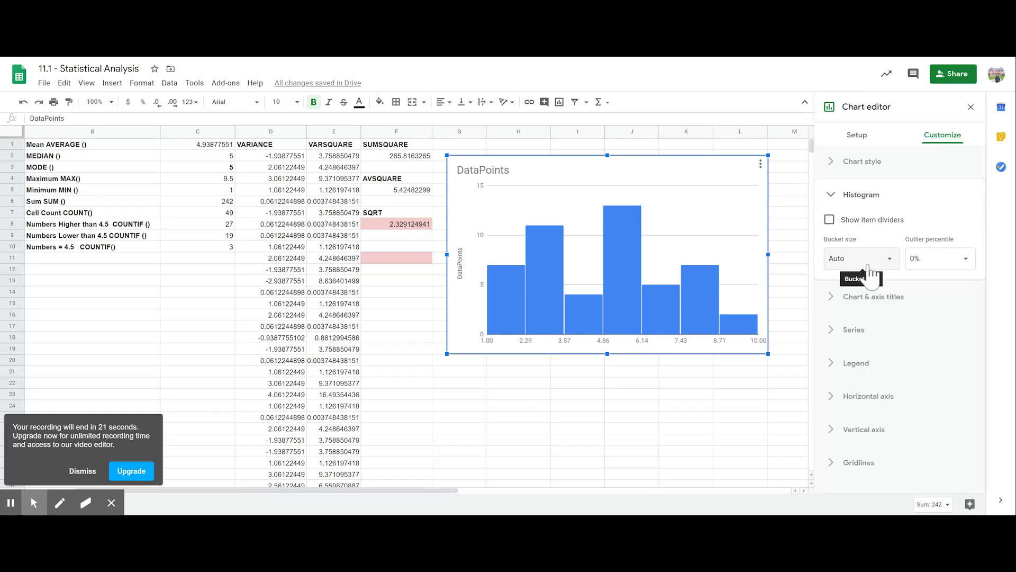
{"action": "left_click", "coordinate": [893, 271]}
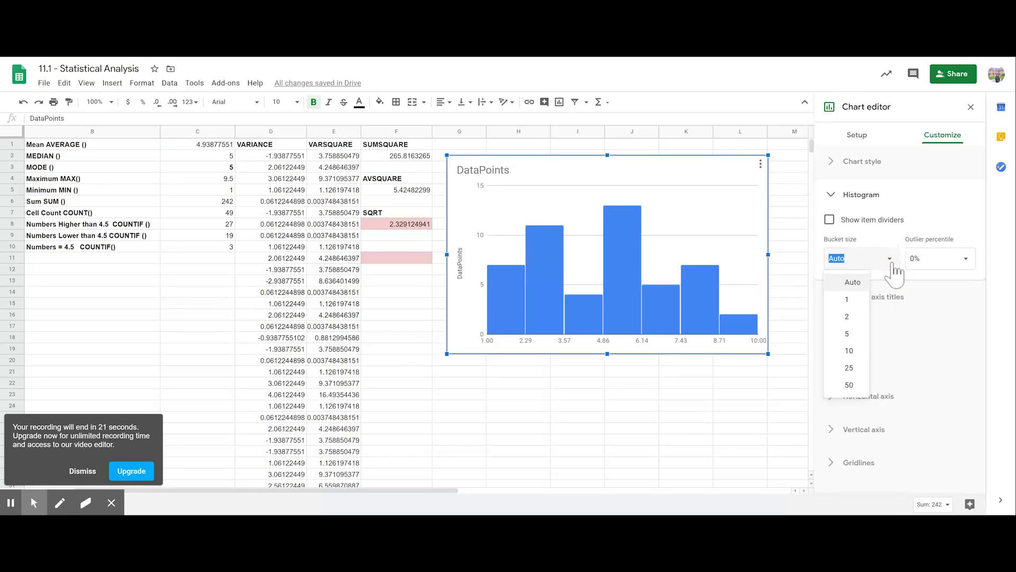
{"action": "left_click", "coordinate": [851, 318]}
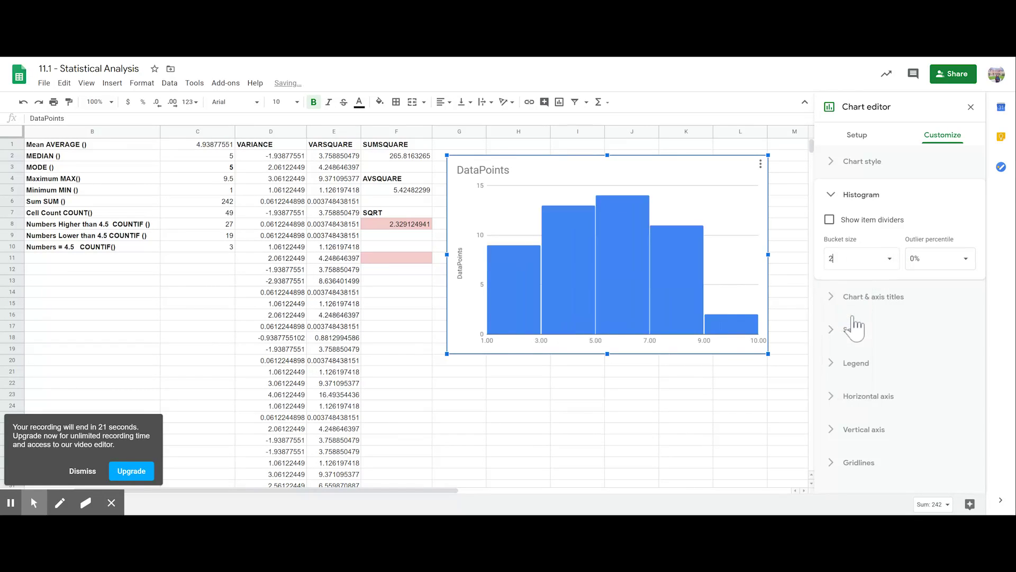